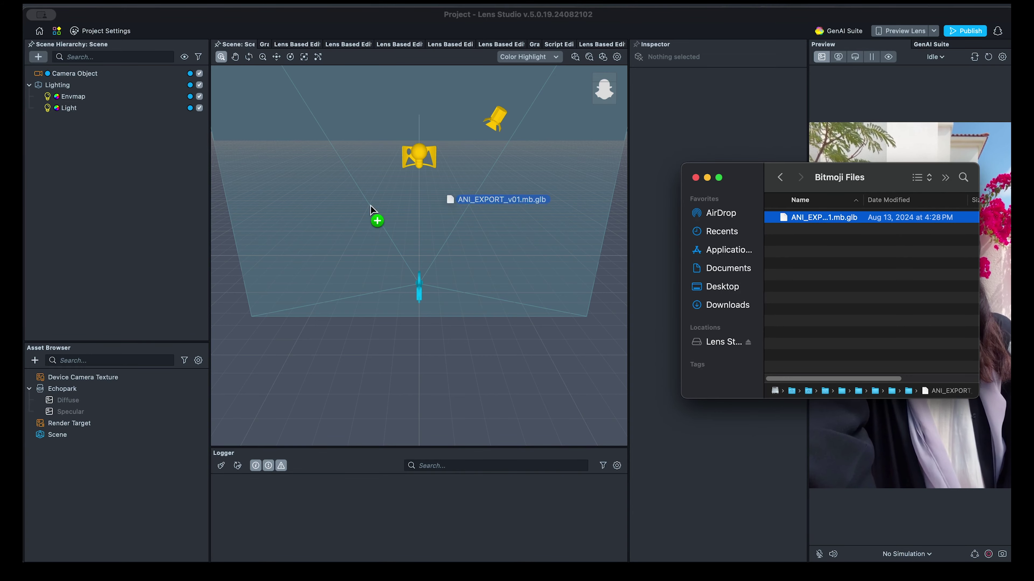
# Step: Import ANI_EXPORT_v01.mb.glb into the Asset Browser using the default glTF import settings
pyautogui.moveTo(371, 206); pyautogui.dragTo(132, 387)
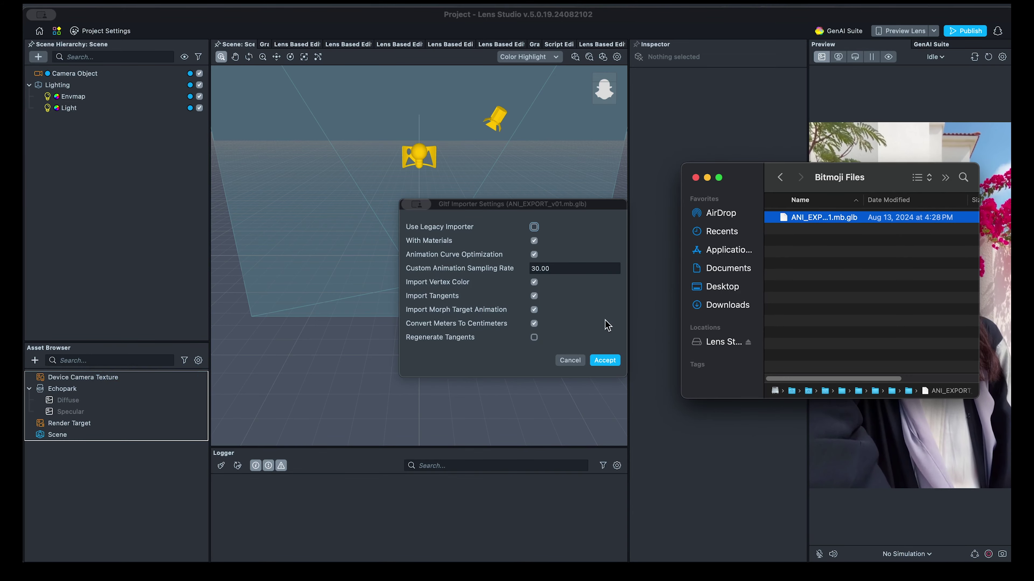
pyautogui.click(605, 361)
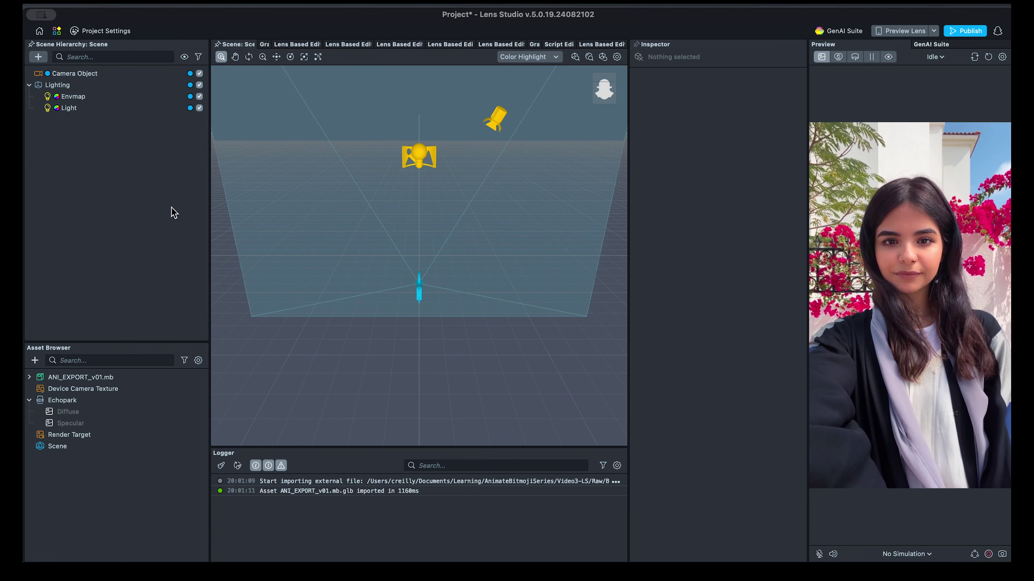
# Step: Search the Asset Library for 'Bitmoji', then close it
pyautogui.click(56, 31)
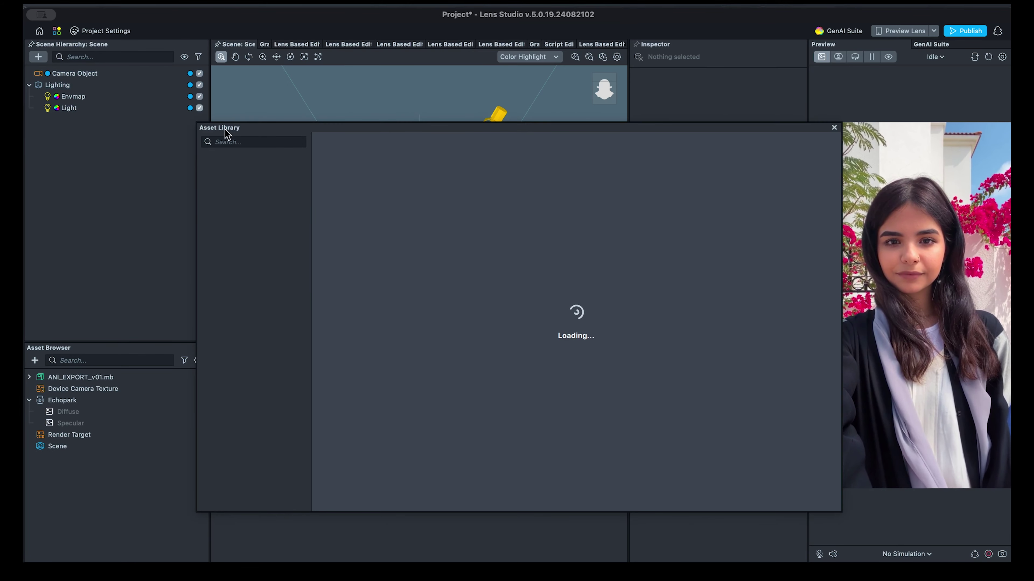
pyautogui.click(234, 142)
pyautogui.write('Bitmoji')
pyautogui.press('Return')
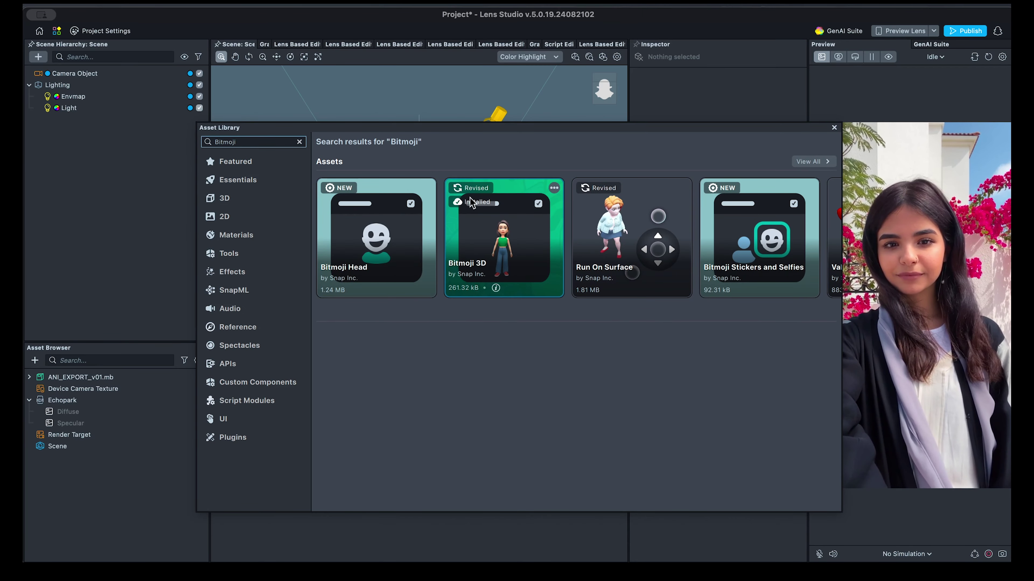
pyautogui.press('Escape')
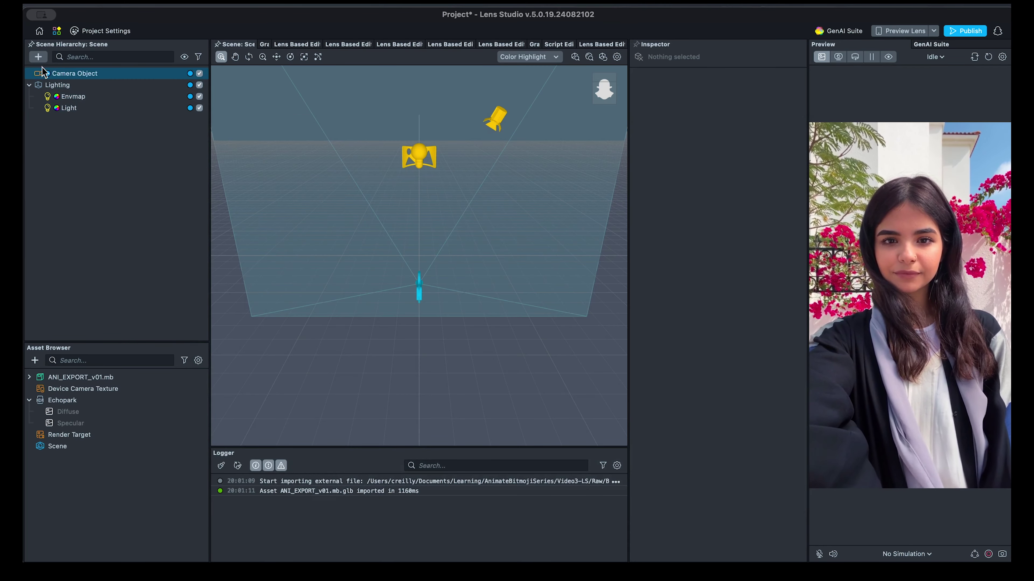
# Step: Add an empty Scene Object to the hierarchy and name it Bitmoji
pyautogui.click(40, 56)
pyautogui.write('scene')
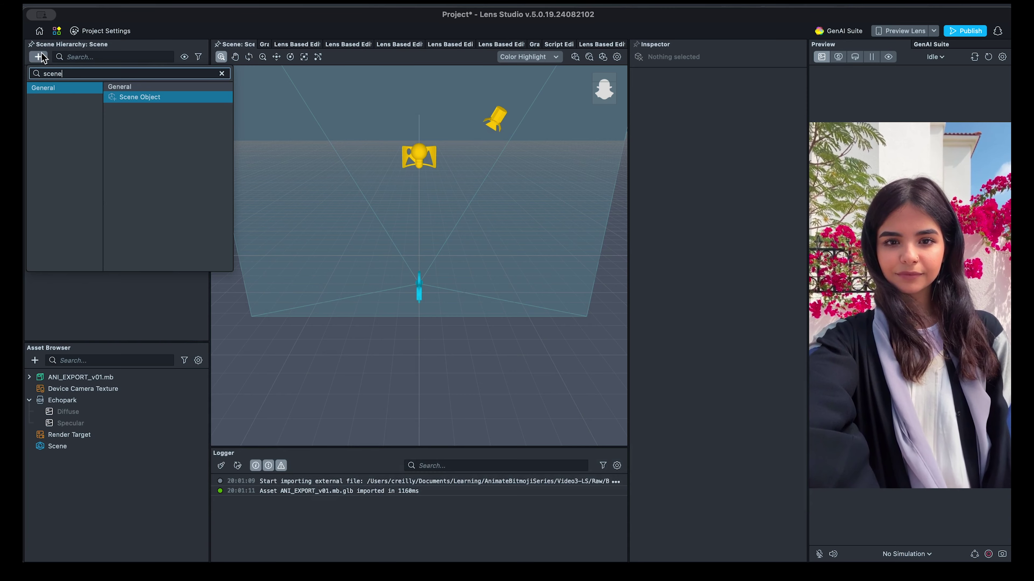
pyautogui.press('Return')
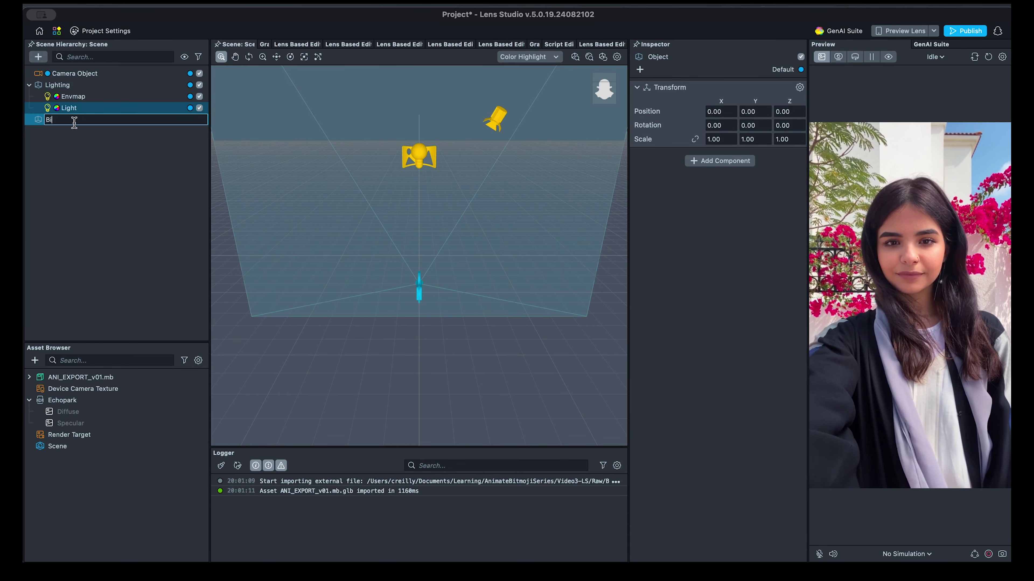
pyautogui.write('Bitmoji')
pyautogui.press('Return')
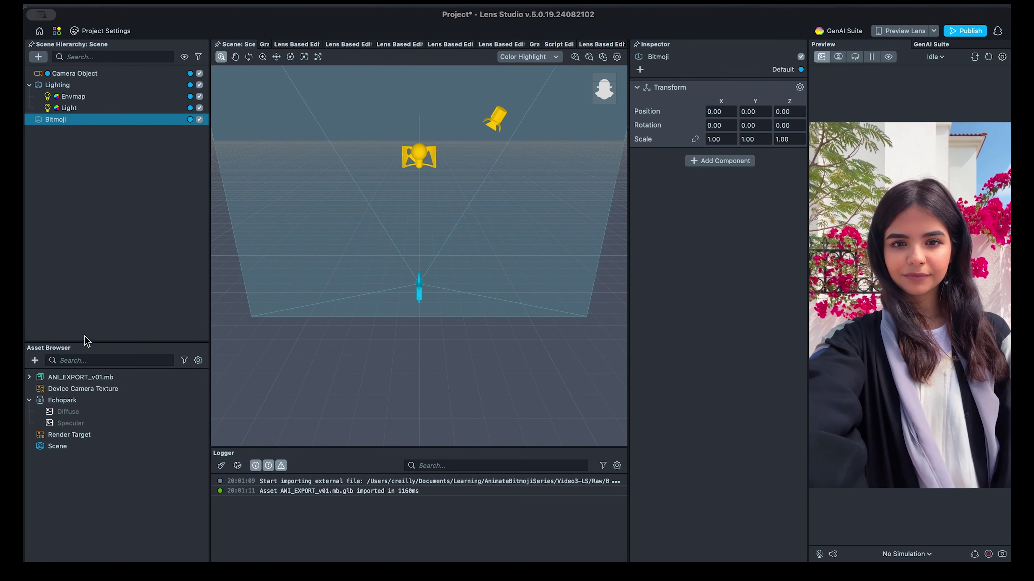
# Step: Add a Bitmoji 3D component to the Bitmoji object
pyautogui.click(719, 162)
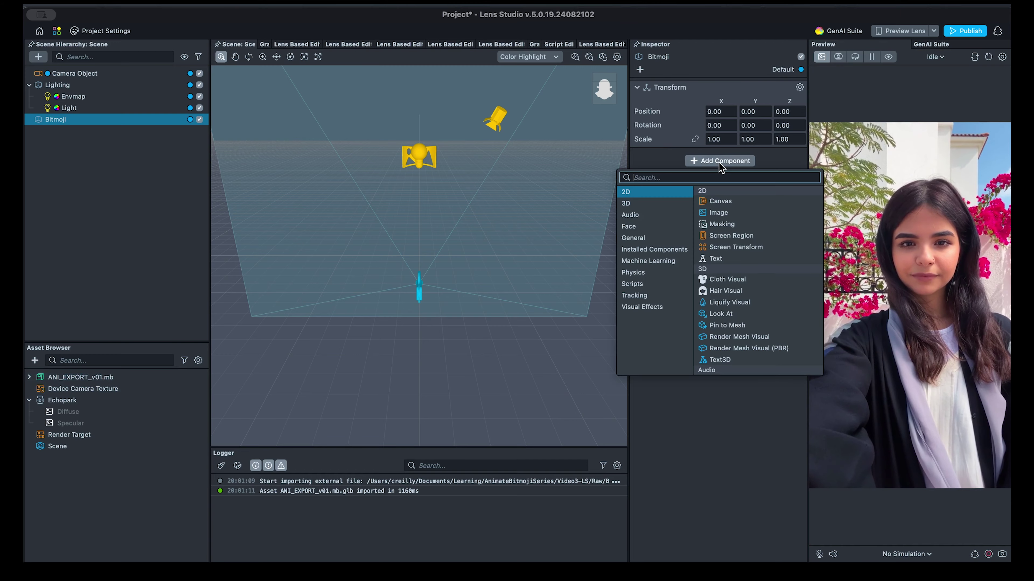
pyautogui.write('bi')
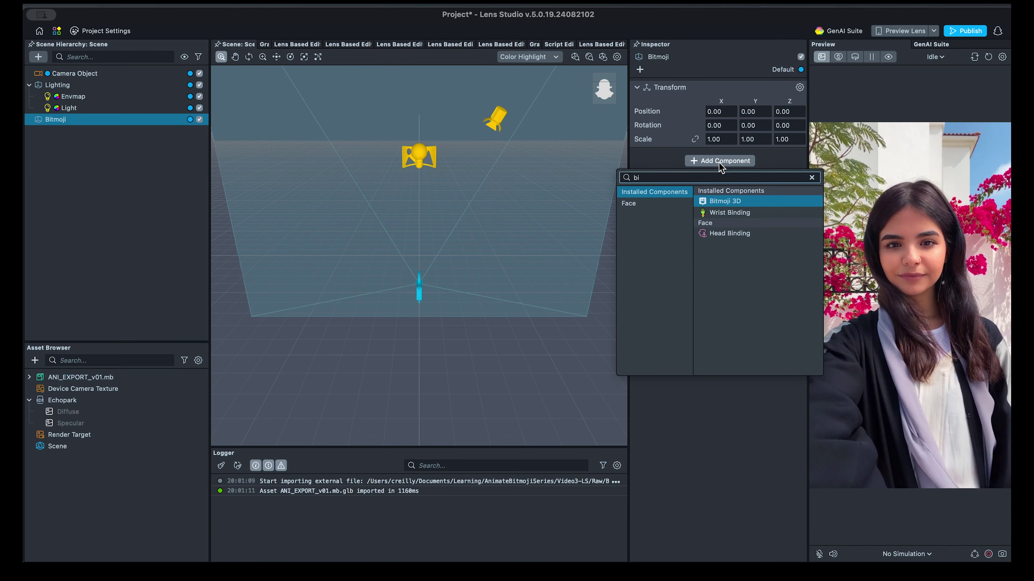
pyautogui.press('Return')
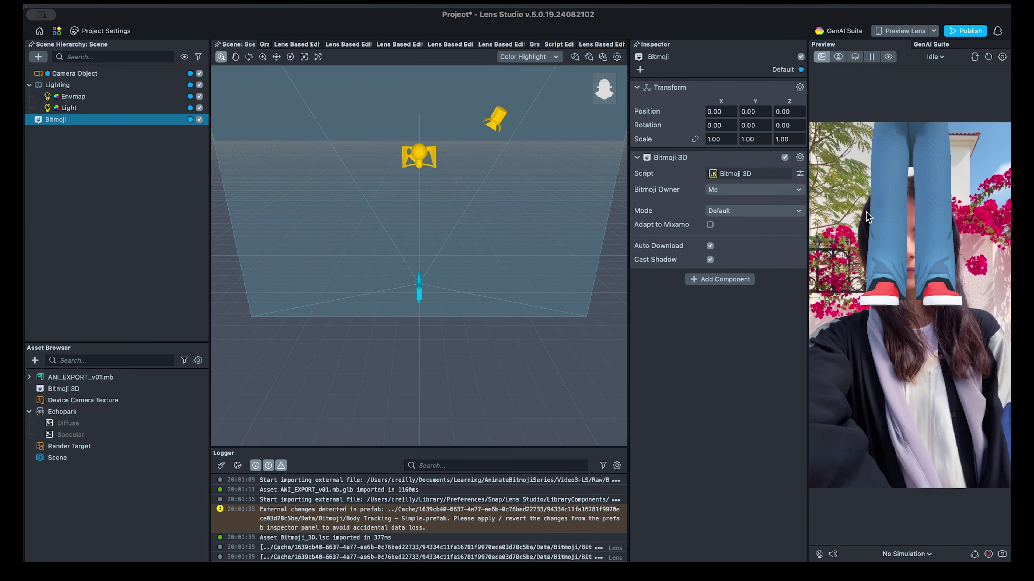
# Step: Switch the Preview to the back camera, add Device Tracking to Camera Object, and reselect Bitmoji
pyautogui.click(975, 58)
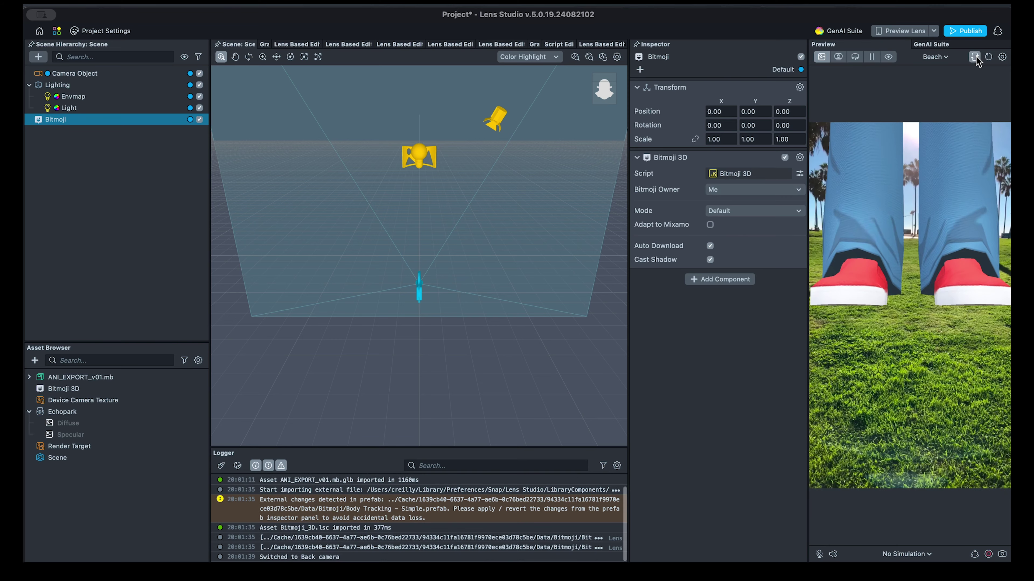
pyautogui.click(57, 74)
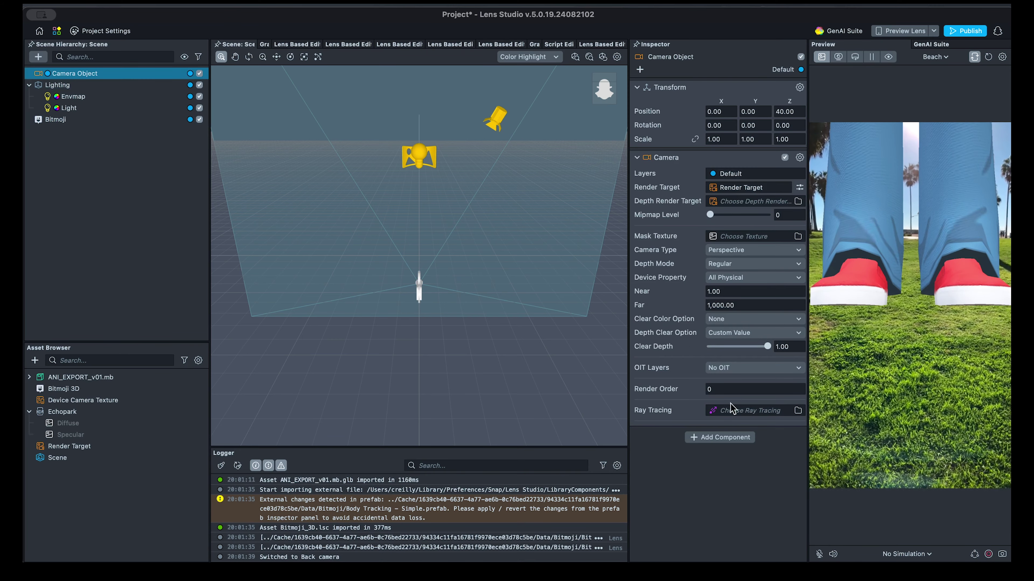
pyautogui.click(738, 438)
pyautogui.write('device')
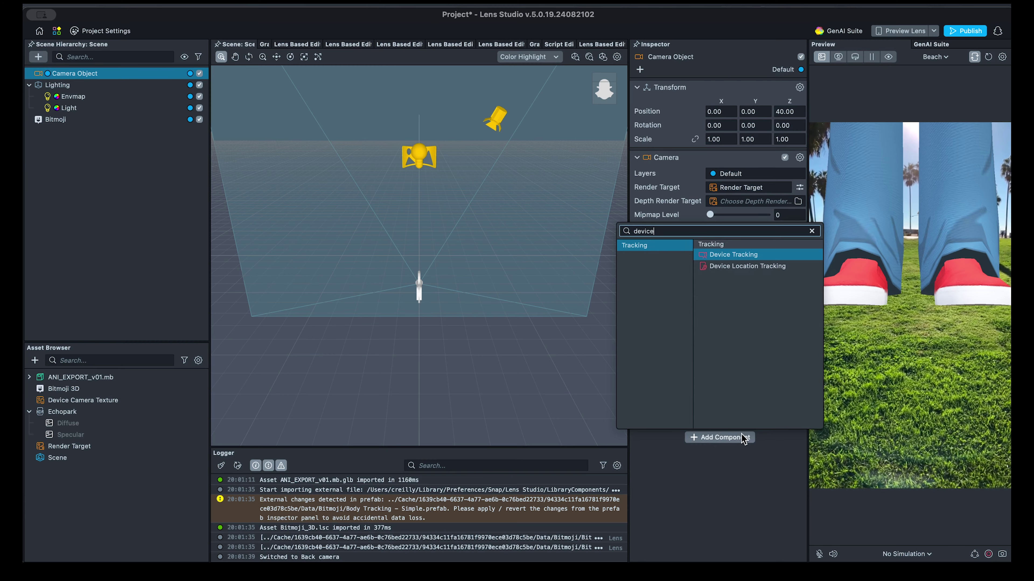
pyautogui.press('Return')
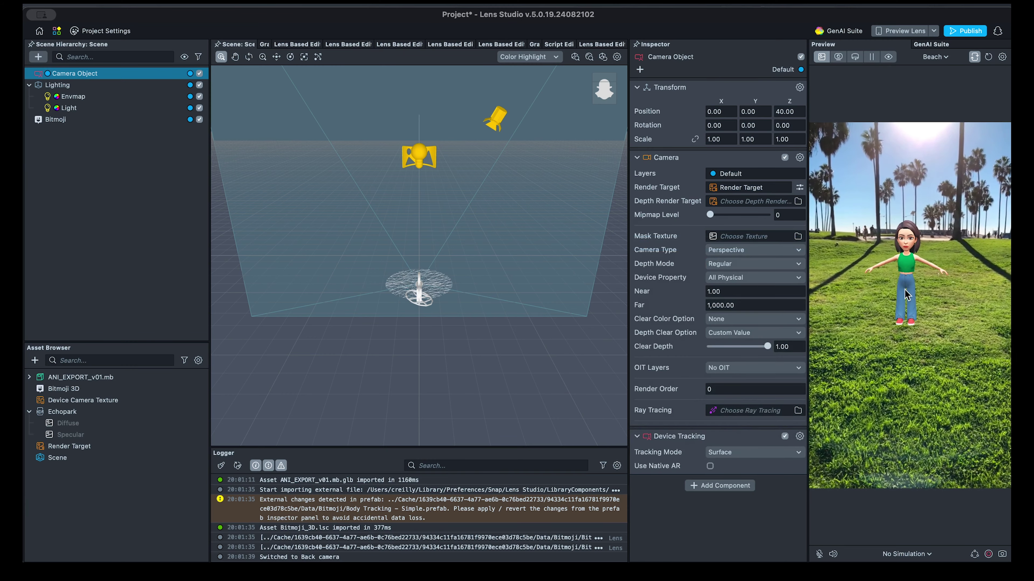
pyautogui.click(180, 249)
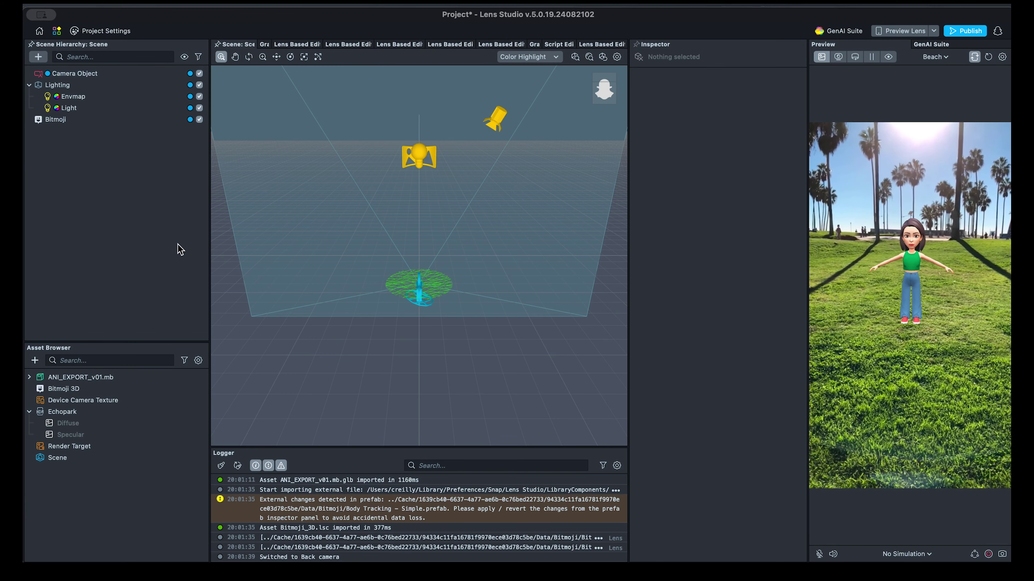
pyautogui.click(167, 122)
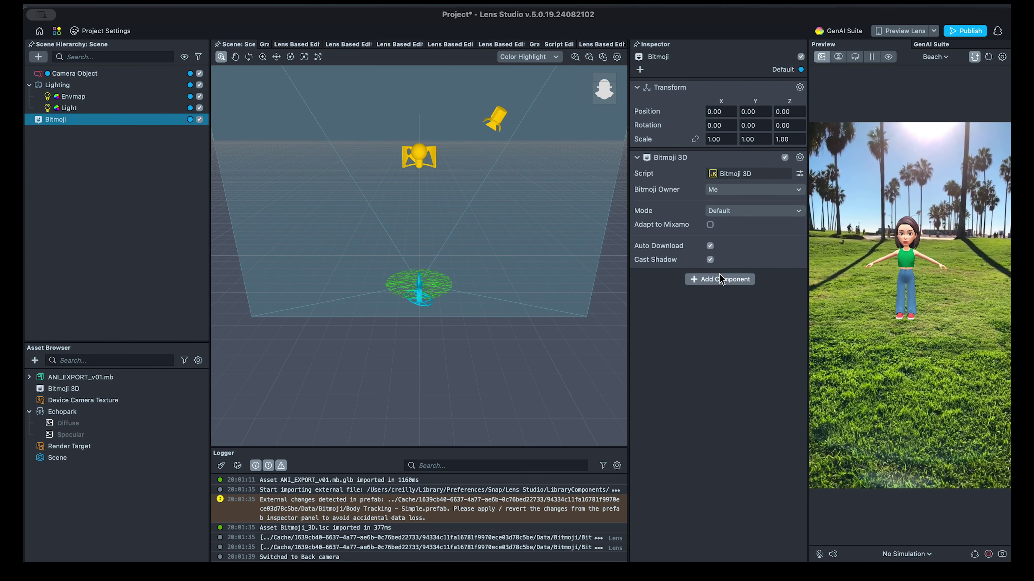
# Step: Add an Animation Player to Bitmoji whose Clip 0 uses the ANI_EXPORT_v01 animation
pyautogui.click(723, 280)
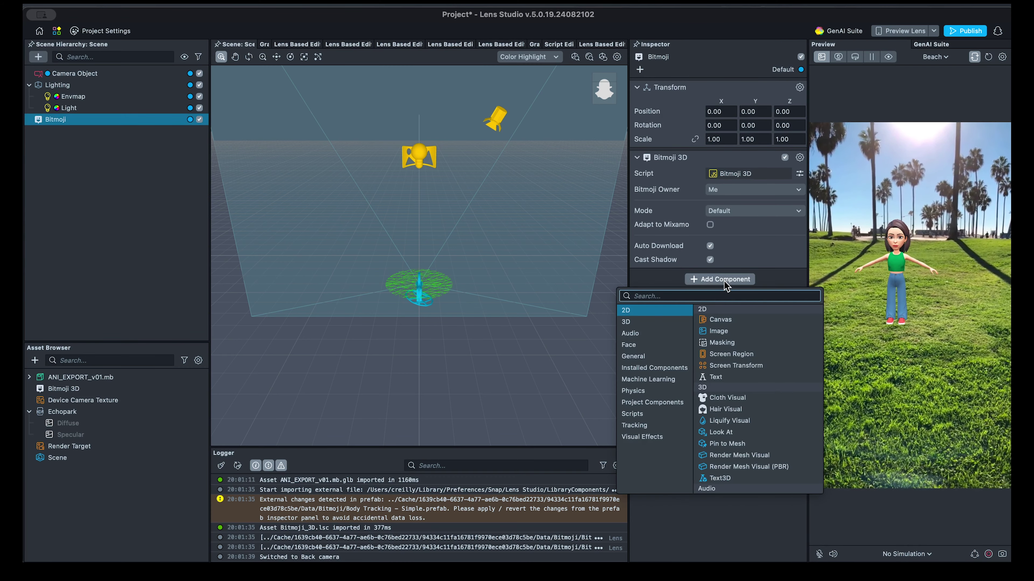
pyautogui.write('anima')
pyautogui.press('Return')
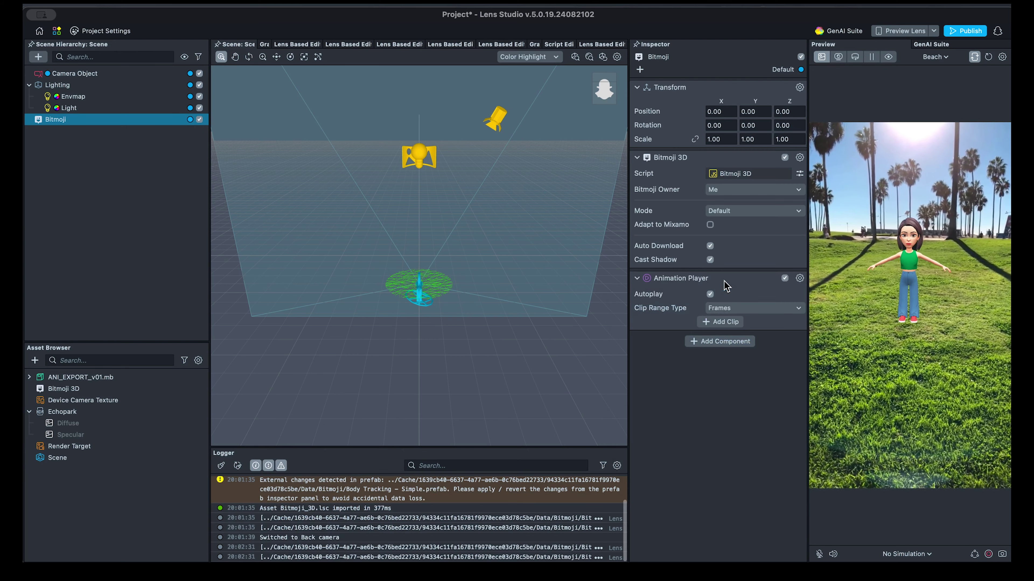
pyautogui.click(735, 323)
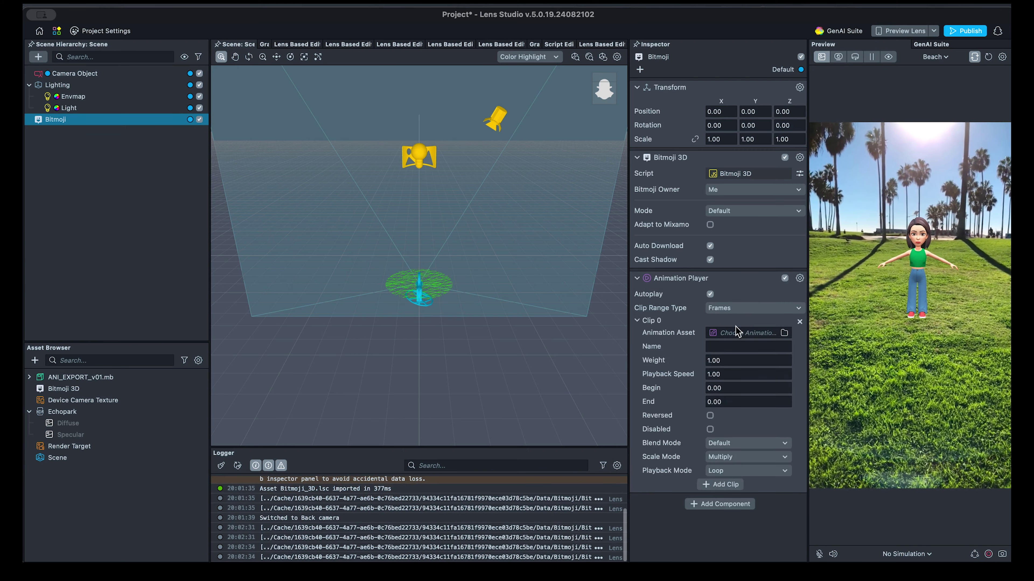
pyautogui.click(766, 336)
pyautogui.click(566, 342)
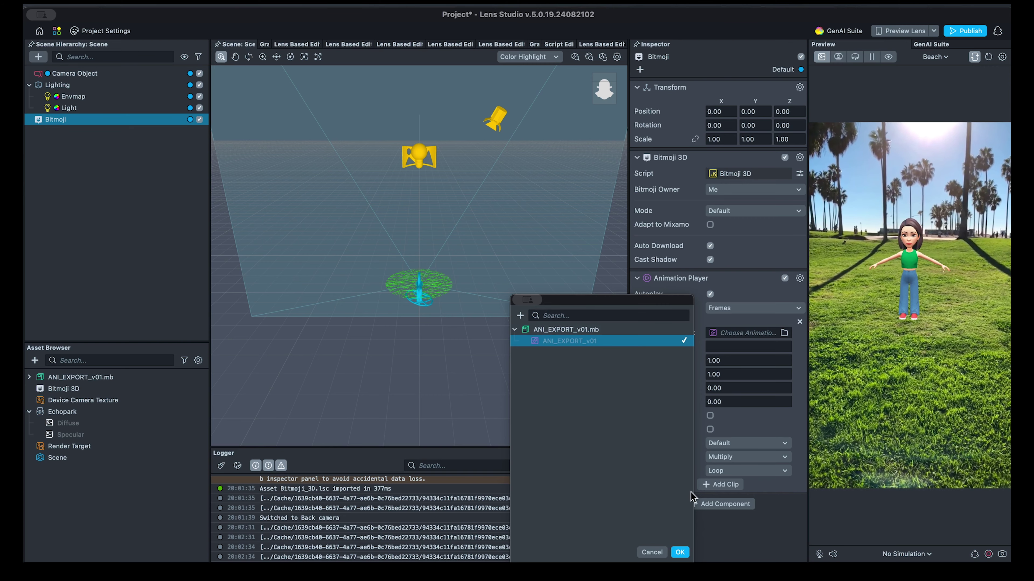
pyautogui.click(680, 553)
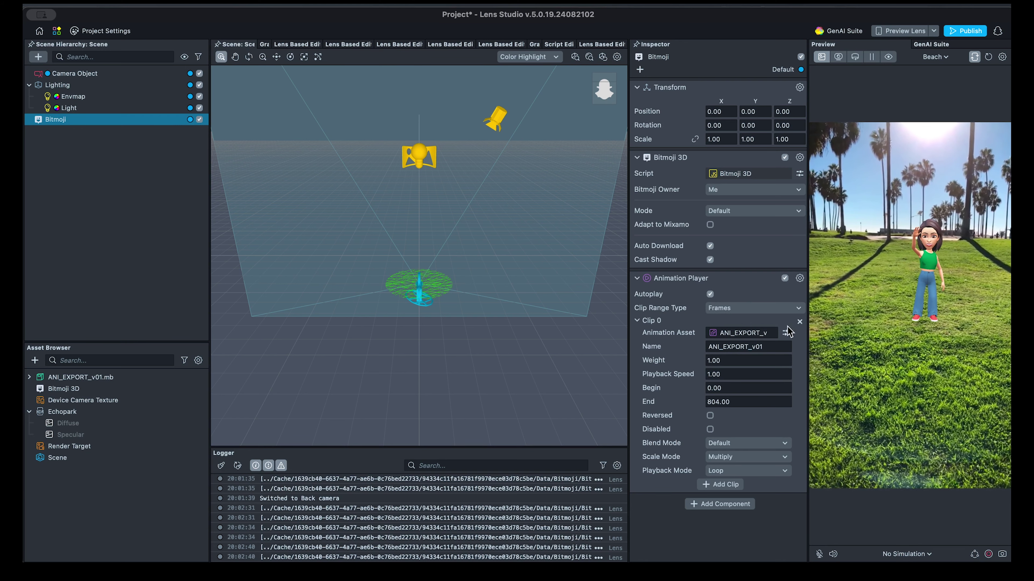
# Step: Rename the first clip Idle and set its frames to 1–237
pyautogui.moveTo(772, 346); pyautogui.dragTo(666, 347)
pyautogui.write('Idle')
pyautogui.click(746, 402)
pyautogui.doubleClick(747, 401)
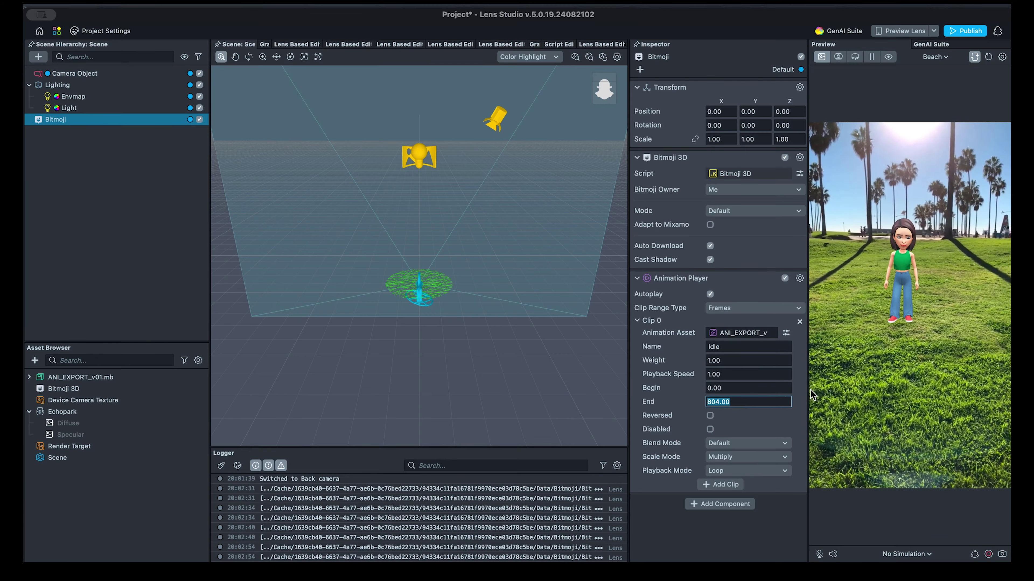
pyautogui.write('237')
pyautogui.click(742, 350)
pyautogui.doubleClick(716, 388)
pyautogui.write('1')
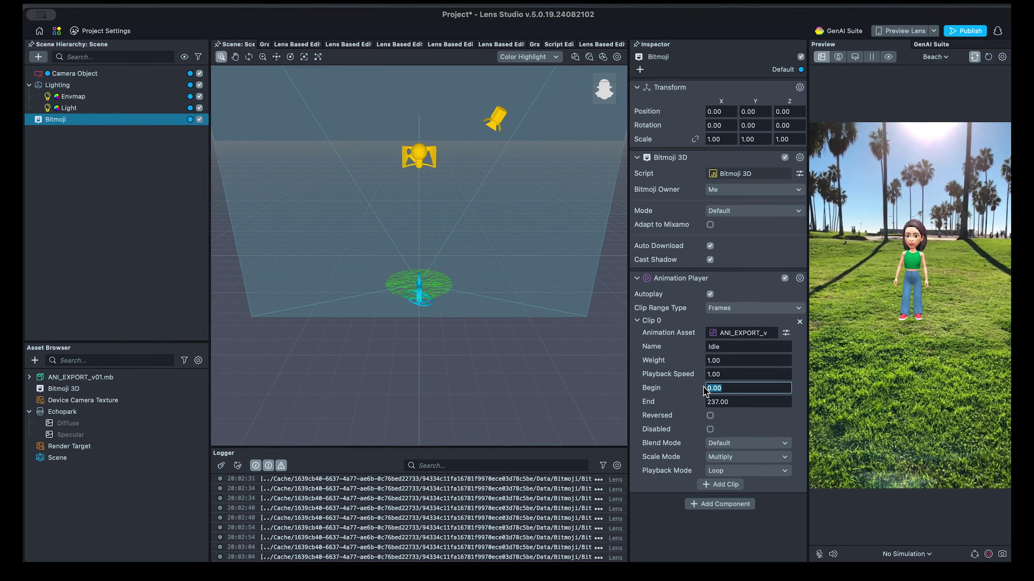
# Step: Add a second clip using ANI_EXPORT_v01 and name it Wave
pyautogui.click(721, 484)
pyautogui.scroll(-3, 720, 485)
pyautogui.click(745, 383)
pyautogui.doubleClick(566, 380)
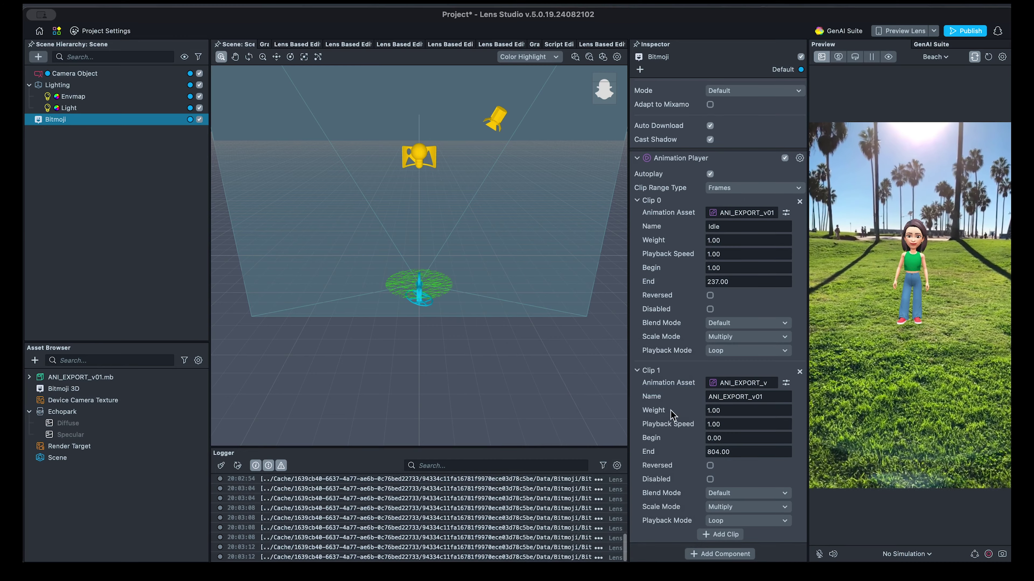
pyautogui.doubleClick(747, 397)
pyautogui.write('Wave')
# Step: Set the Wave clip to frames 238–502 with Single playback mode
pyautogui.doubleClick(740, 438)
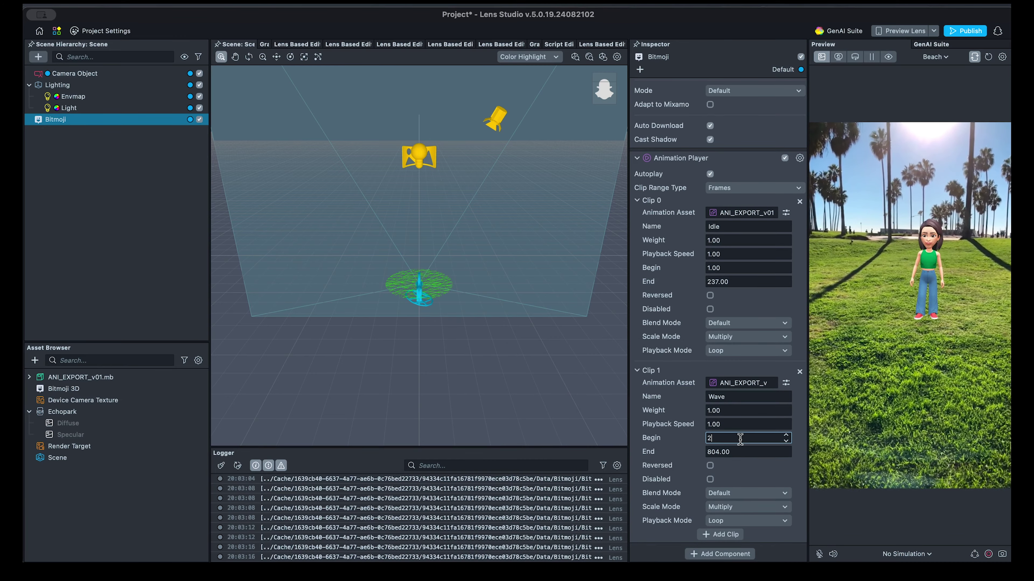
pyautogui.write('238')
pyautogui.doubleClick(740, 450)
pyautogui.write('80')
pyautogui.press('BackSpace')
pyautogui.press('BackSpace')
pyautogui.write('502')
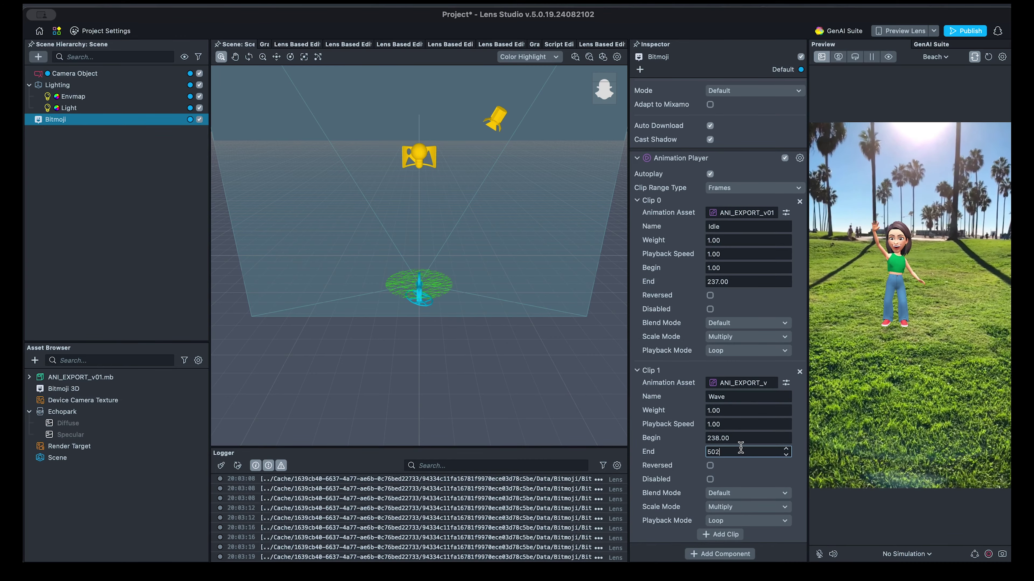
pyautogui.press('Return')
pyautogui.click(748, 521)
pyautogui.click(749, 512)
# Step: Add a Dance clip using ANI_EXPORT_v01 spanning frames 503–752
pyautogui.click(720, 534)
pyautogui.scroll(-5, 761, 421)
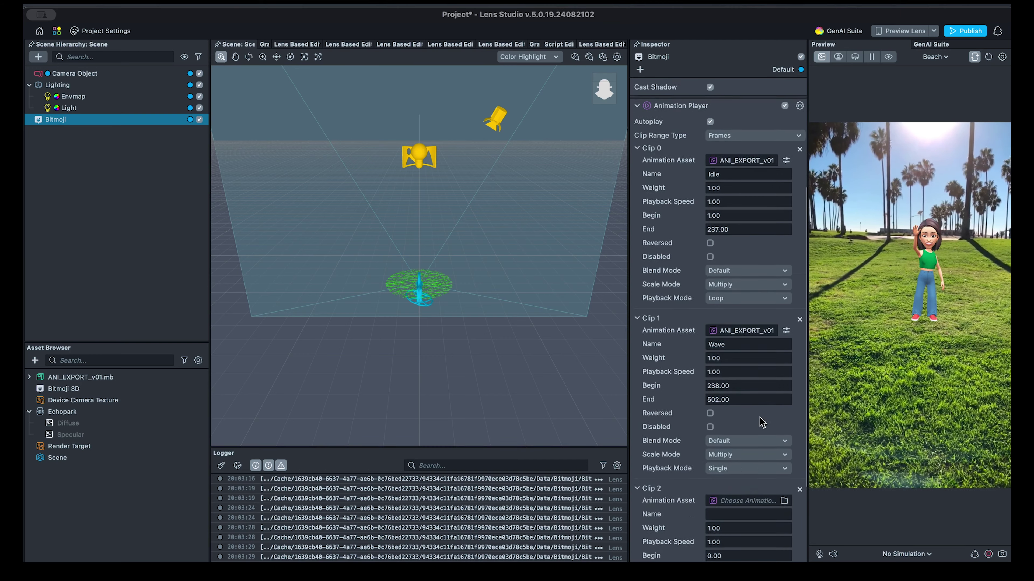
pyautogui.click(743, 383)
pyautogui.doubleClick(572, 383)
pyautogui.doubleClick(745, 397)
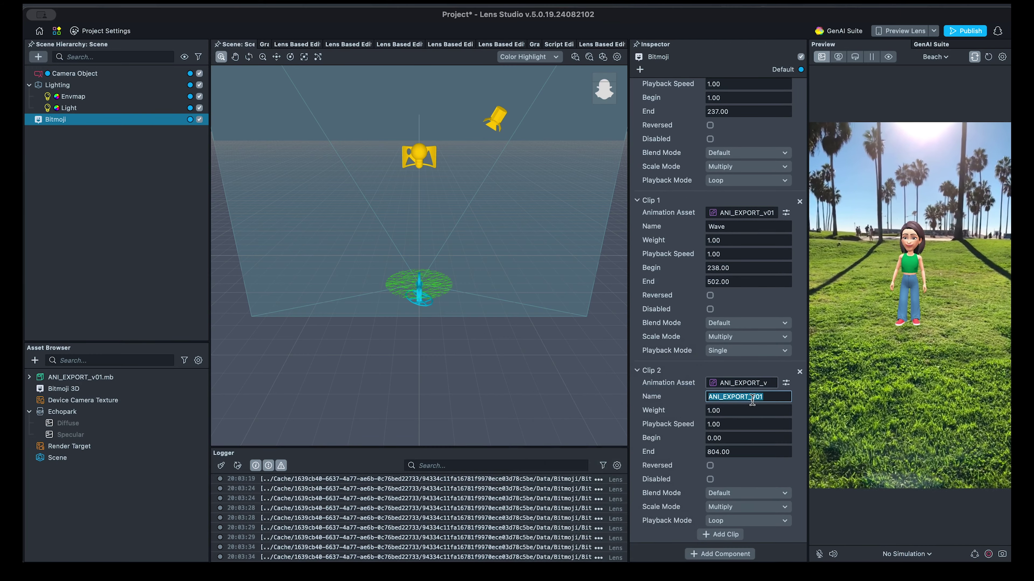
pyautogui.write('Dance')
pyautogui.doubleClick(738, 437)
pyautogui.hotkey('ctrl', 'a')
pyautogui.write('503')
pyautogui.press('Tab')
pyautogui.write('752')
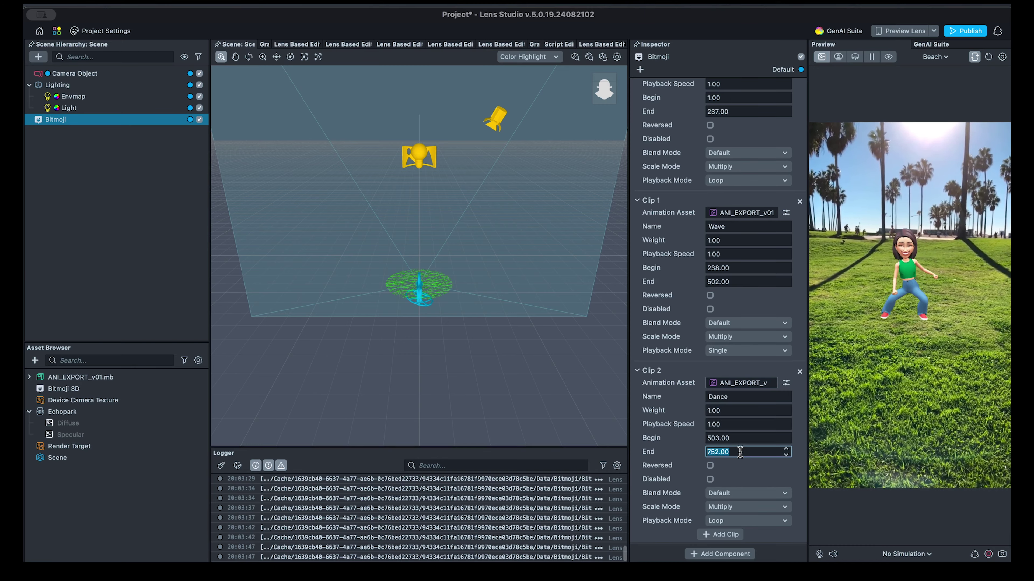
# Step: Add a Stumble clip using ANI_EXPORT_v01, beginning at frame 753, with Single playback
pyautogui.click(720, 534)
pyautogui.scroll(-3, 738, 396)
pyautogui.scroll(-2, 739, 397)
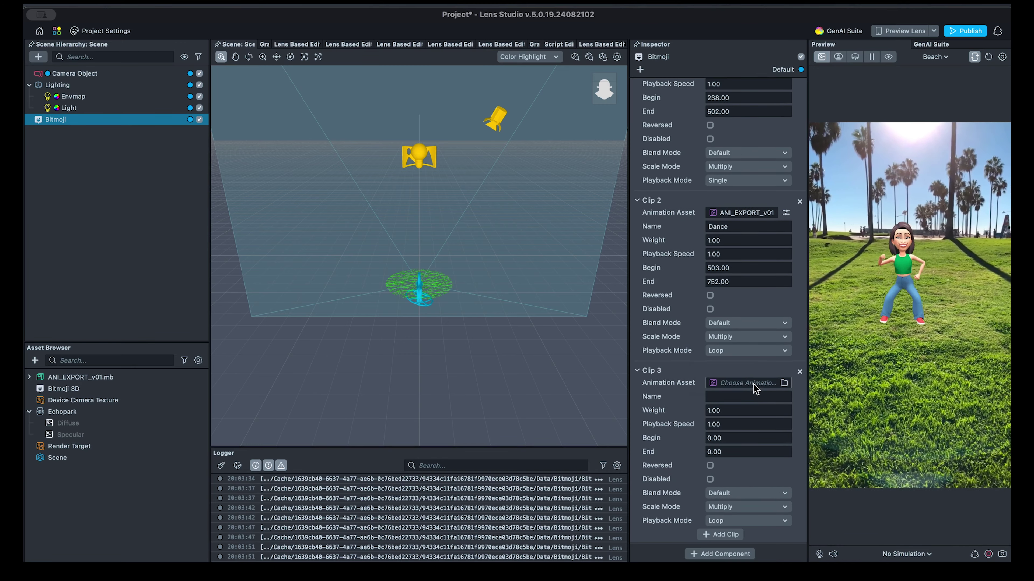
pyautogui.click(753, 385)
pyautogui.click(557, 393)
pyautogui.doubleClick(777, 397)
pyautogui.write('Stumble')
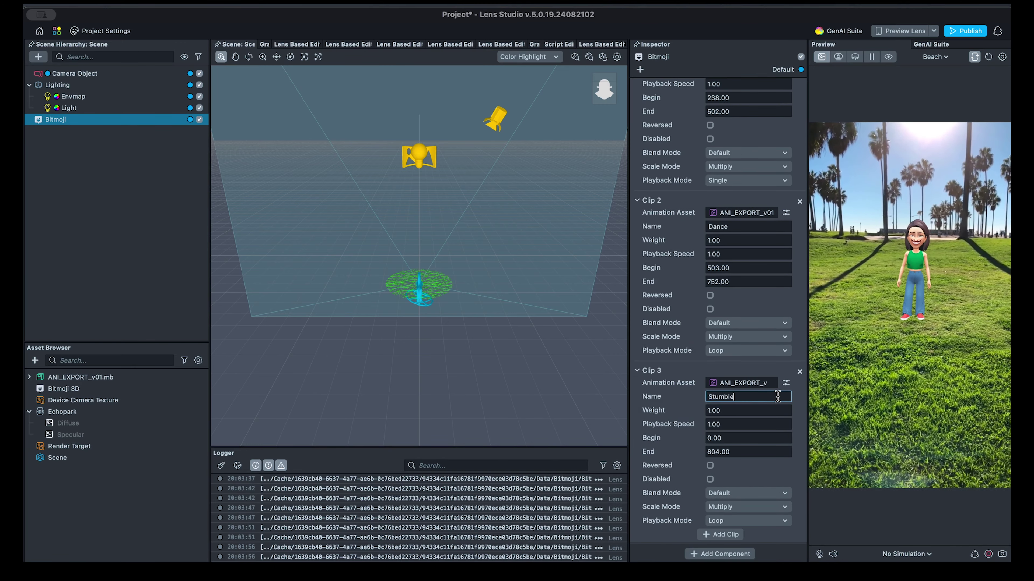
pyautogui.click(743, 437)
pyautogui.hotkey('ctrl', 'a')
pyautogui.press('BackSpace')
pyautogui.write('753')
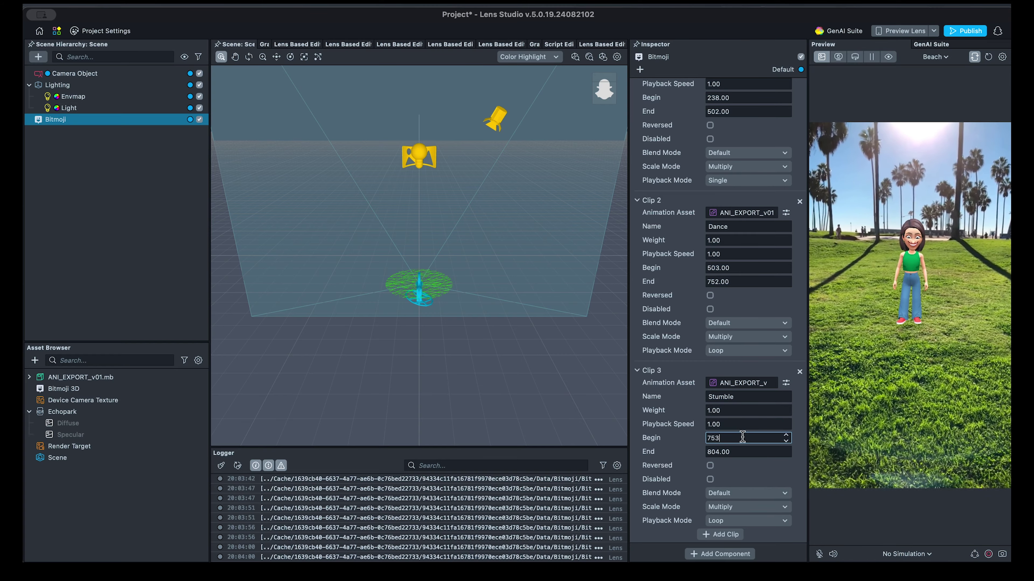
pyautogui.click(729, 521)
pyautogui.click(726, 512)
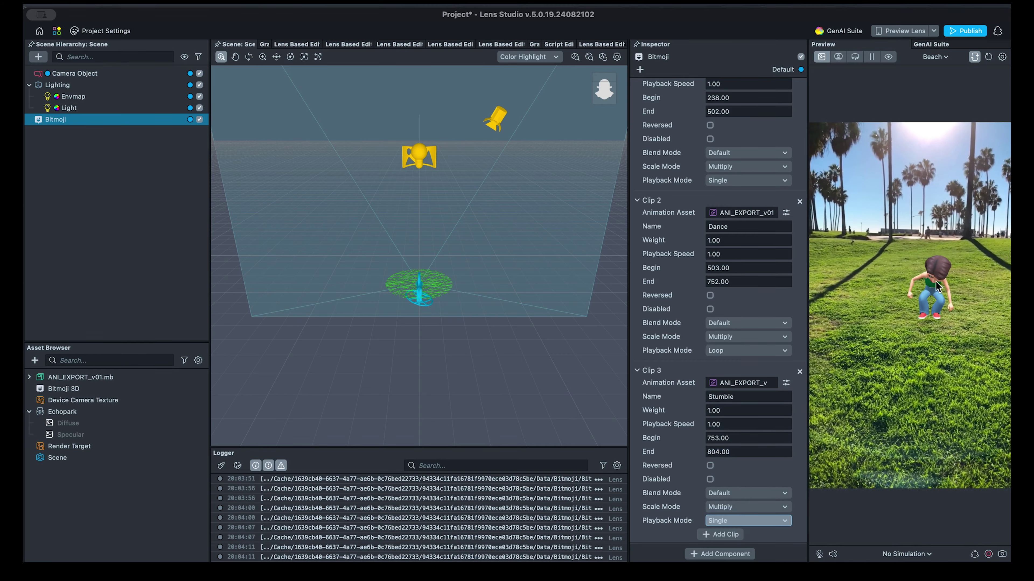
# Step: Search the Asset Library for 'anima'
pyautogui.scroll(10, 770, 303)
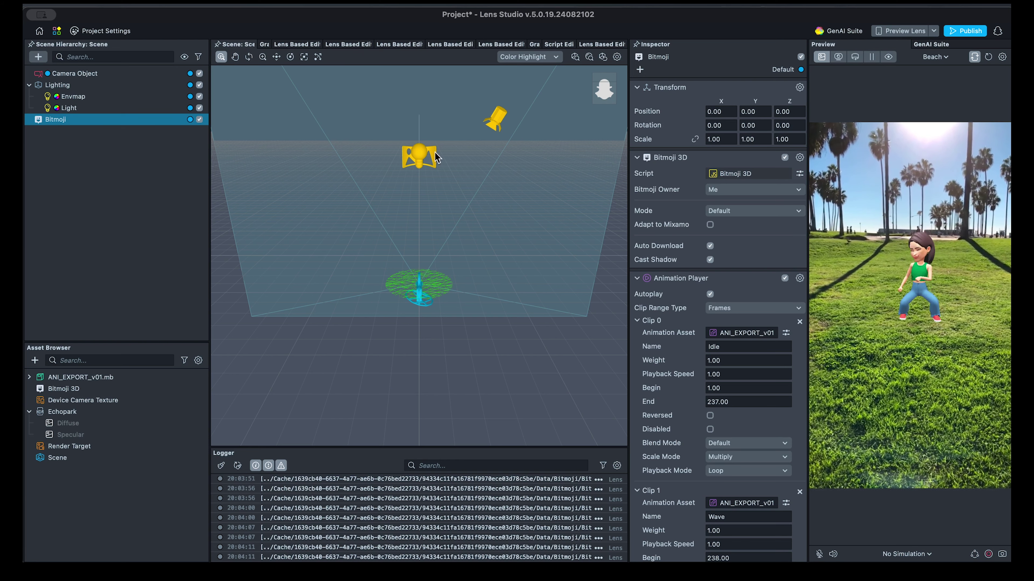
pyautogui.click(57, 31)
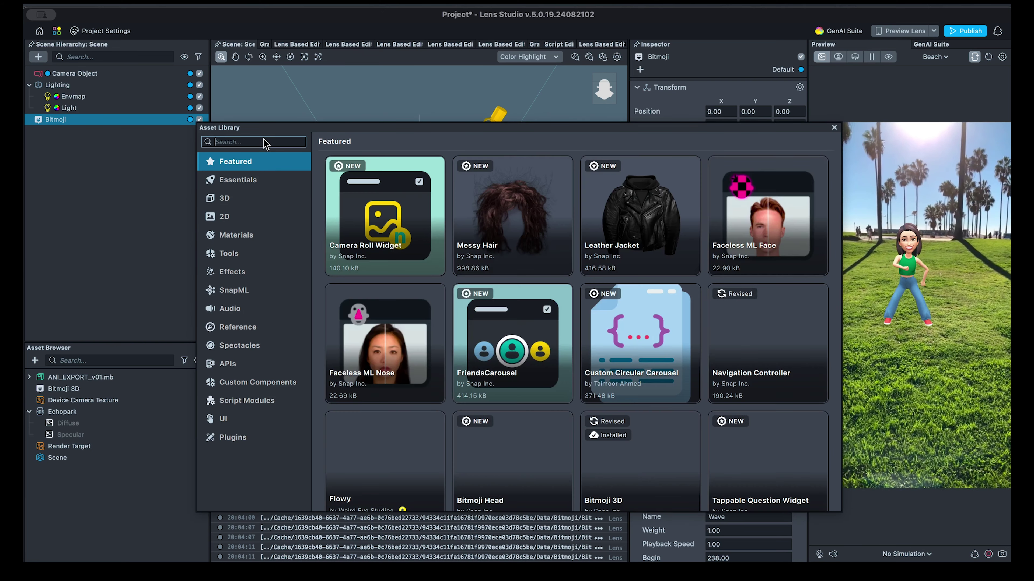
pyautogui.write('animation state')
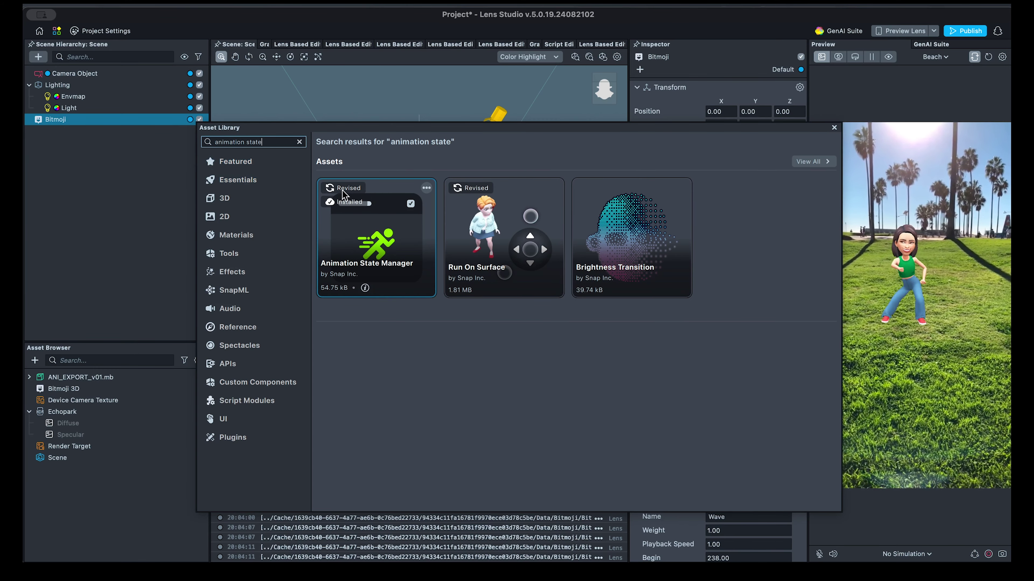
# Step: Import the Animation State Manager into the Asset Browser and drag it into the Scene Hierarchy
pyautogui.click(834, 128)
pyautogui.click(76, 376)
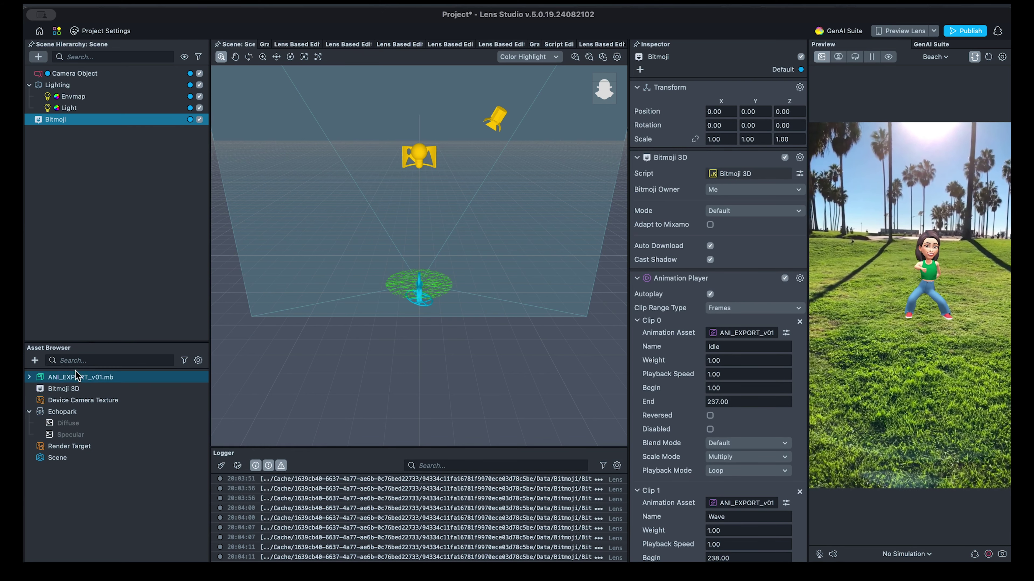
pyautogui.click(35, 361)
pyautogui.write('animat')
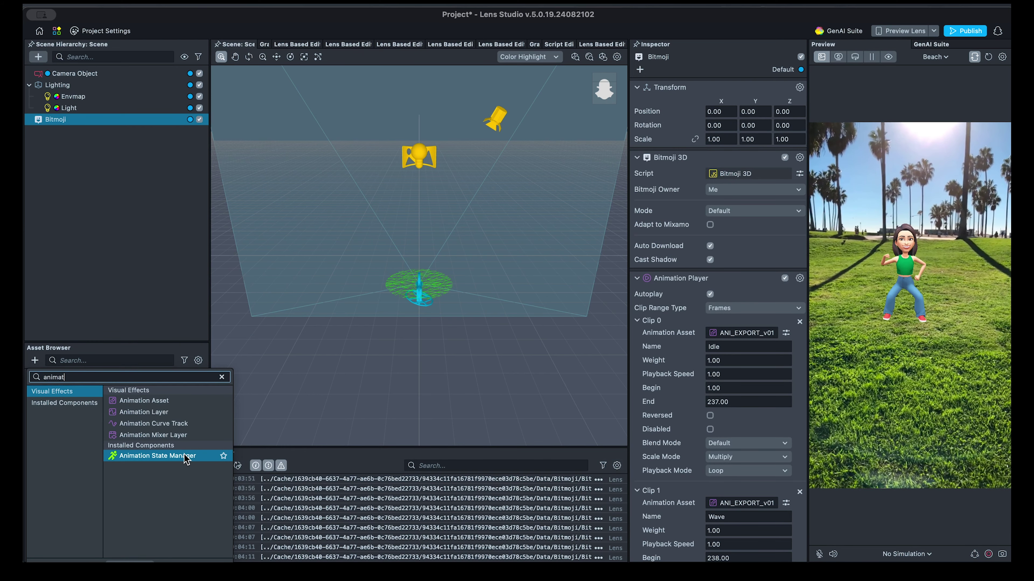
pyautogui.click(185, 456)
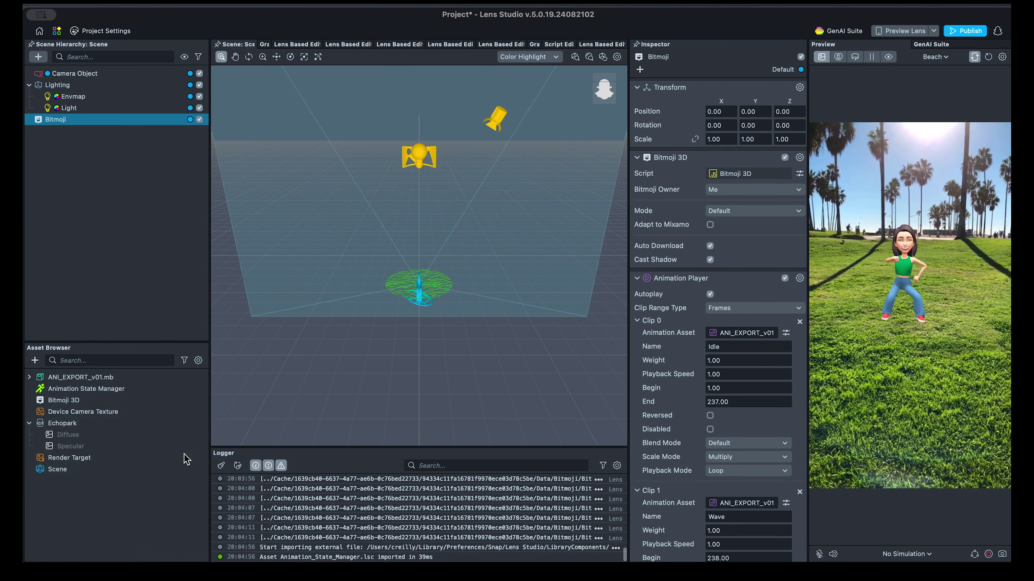
pyautogui.click(75, 391)
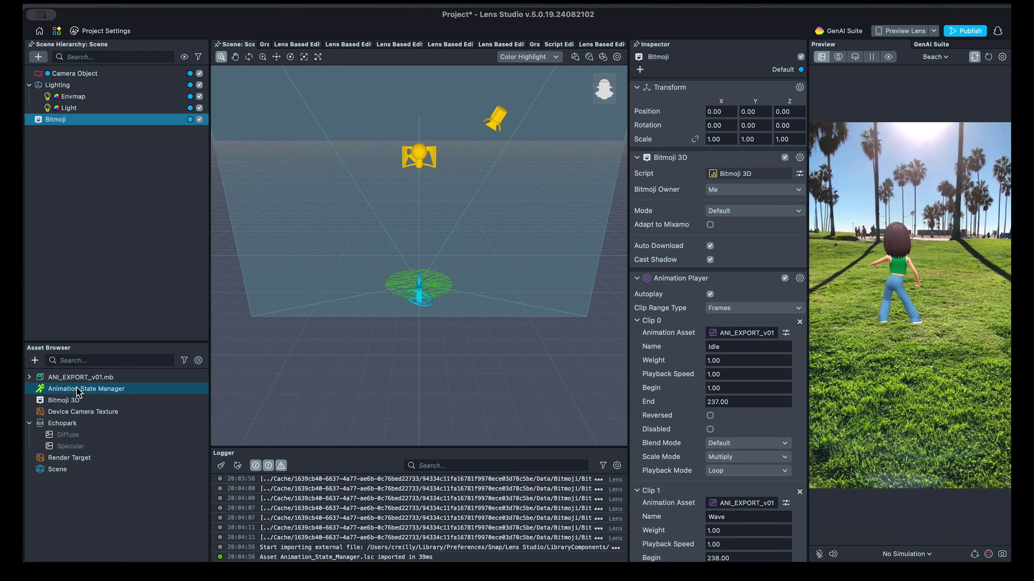
pyautogui.moveTo(77, 392); pyautogui.dragTo(116, 227)
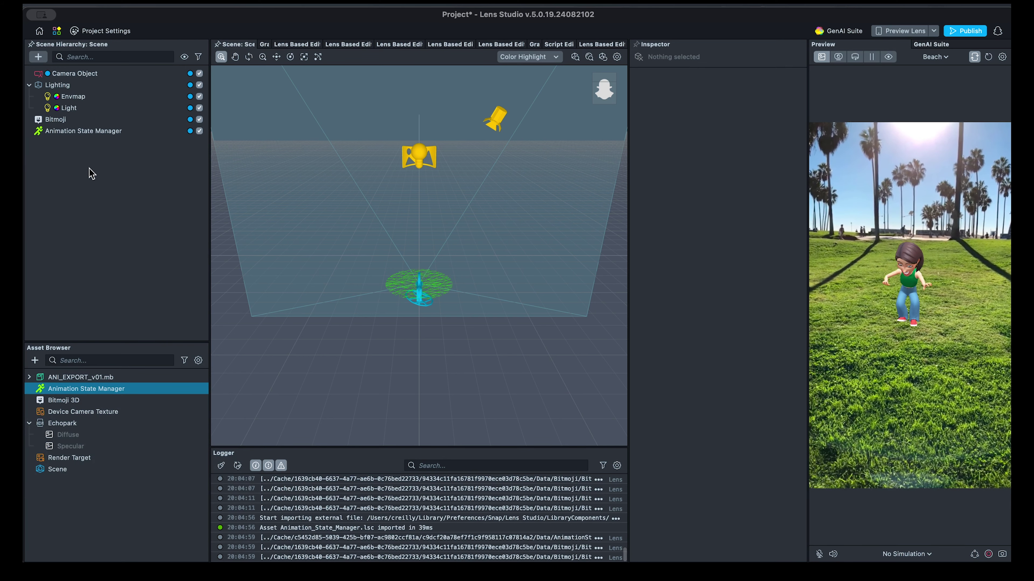
# Step: Point the Animation State Manager at Bitmoji : Animation Player and enable Create From Clips
pyautogui.click(77, 131)
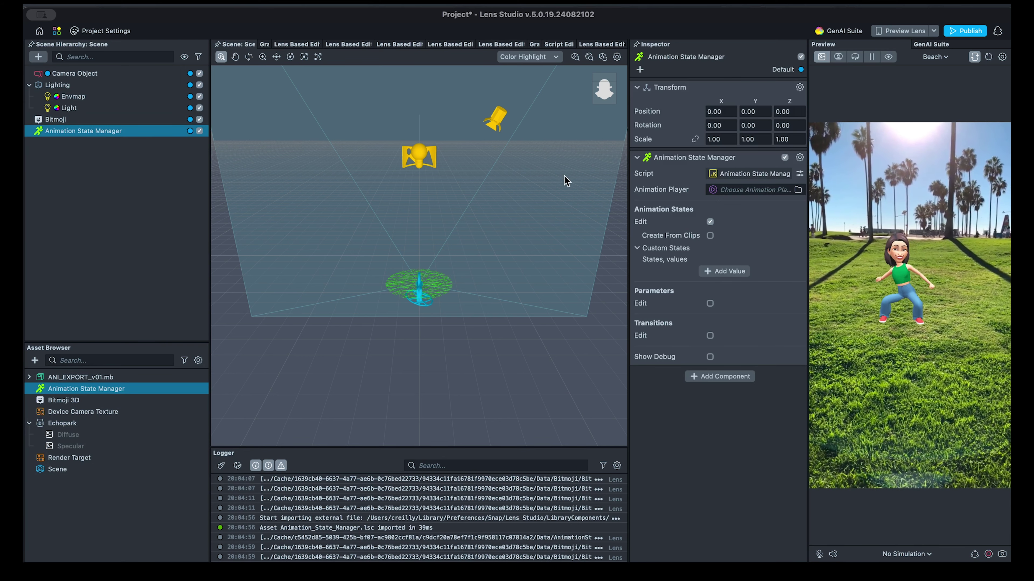
pyautogui.click(737, 189)
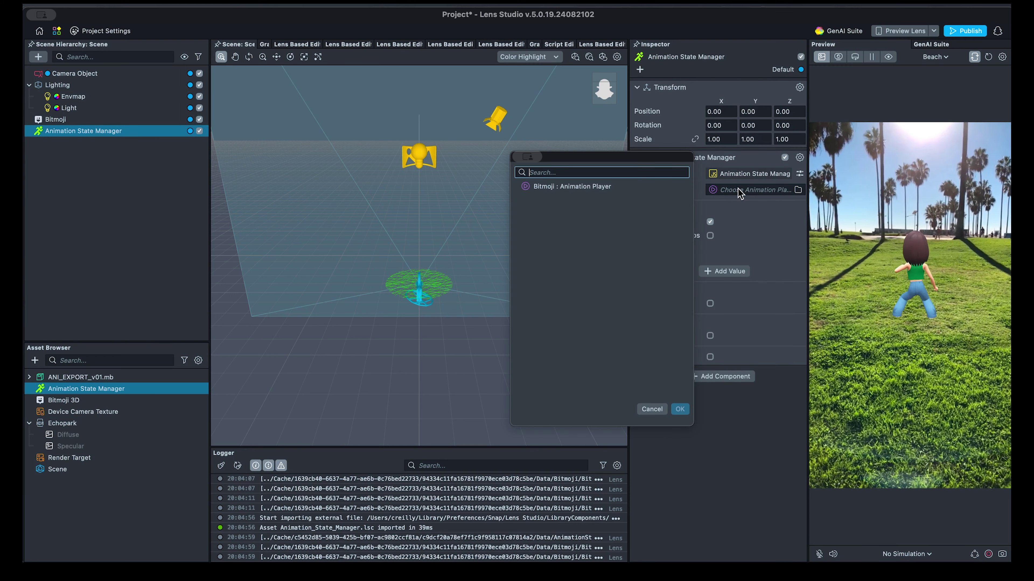
pyautogui.doubleClick(564, 188)
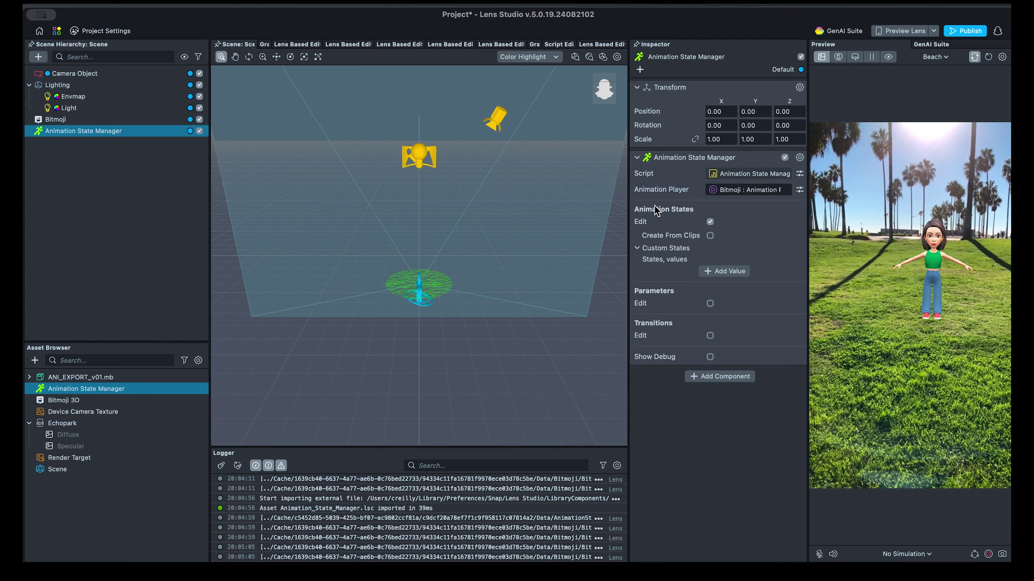
pyautogui.click(709, 236)
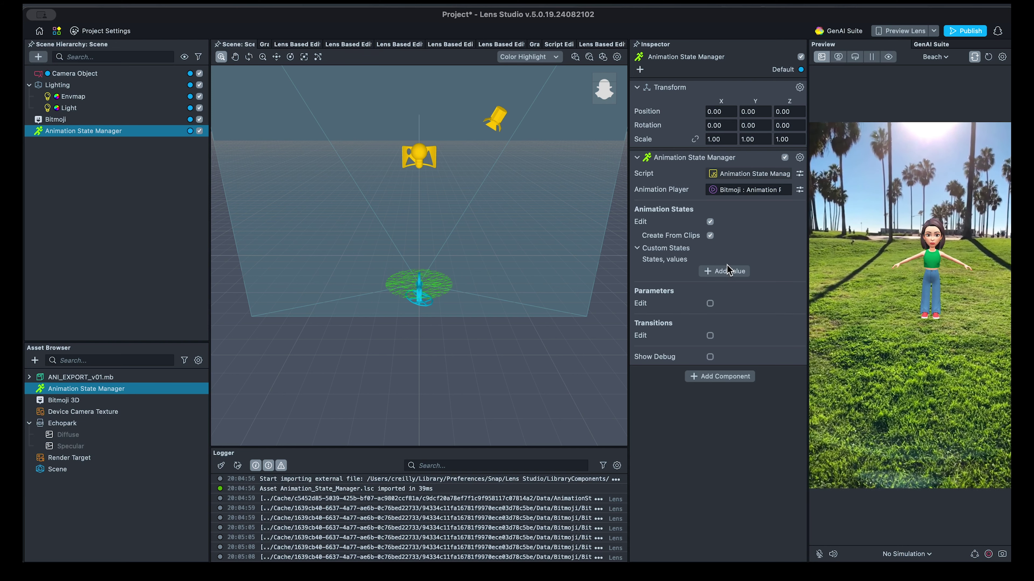
# Step: Enable parameter editing, add a Bool parameter isDancing, and turn on transition editing
pyautogui.click(709, 303)
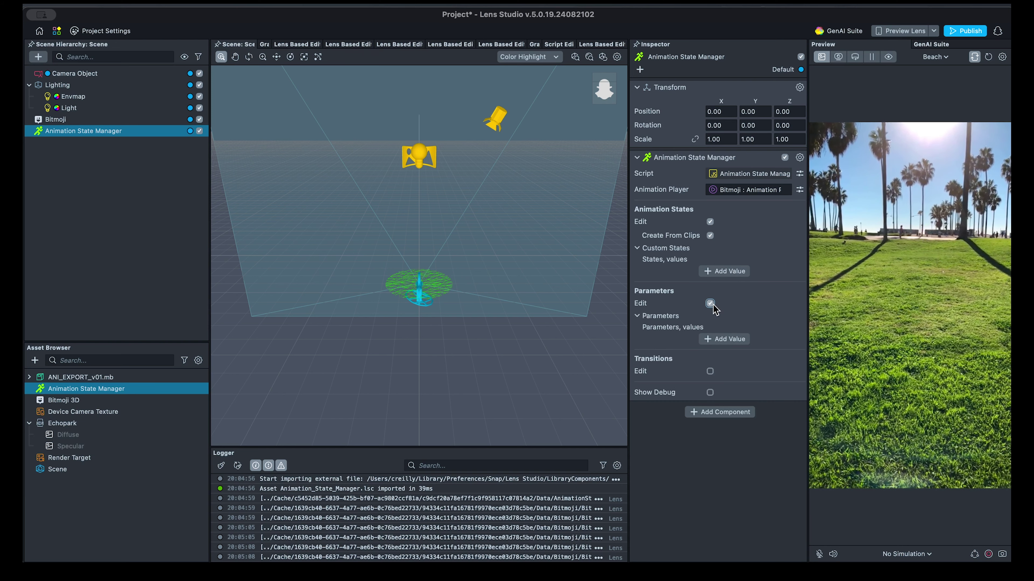
pyautogui.click(730, 339)
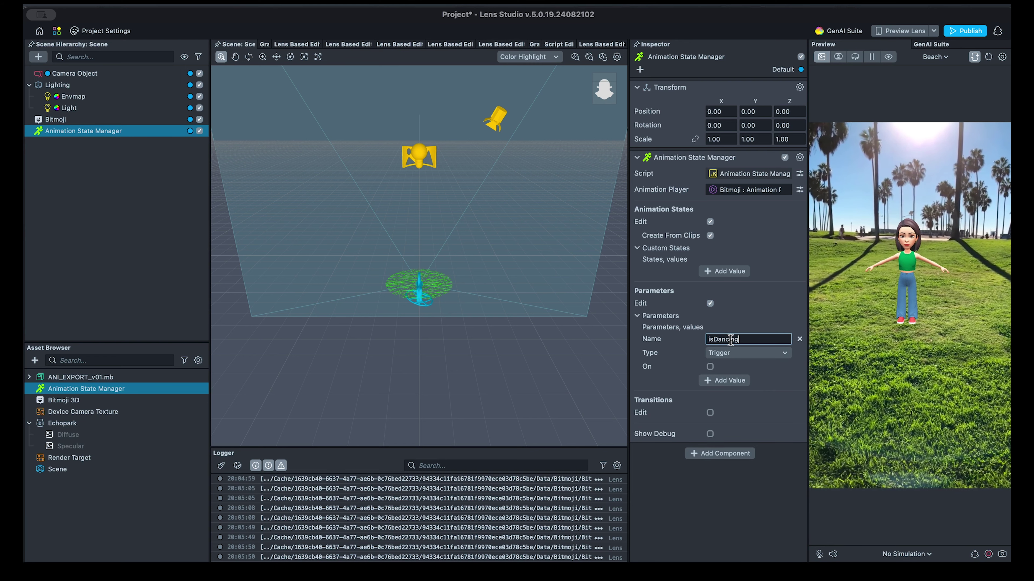
pyautogui.click(738, 355)
pyautogui.click(739, 342)
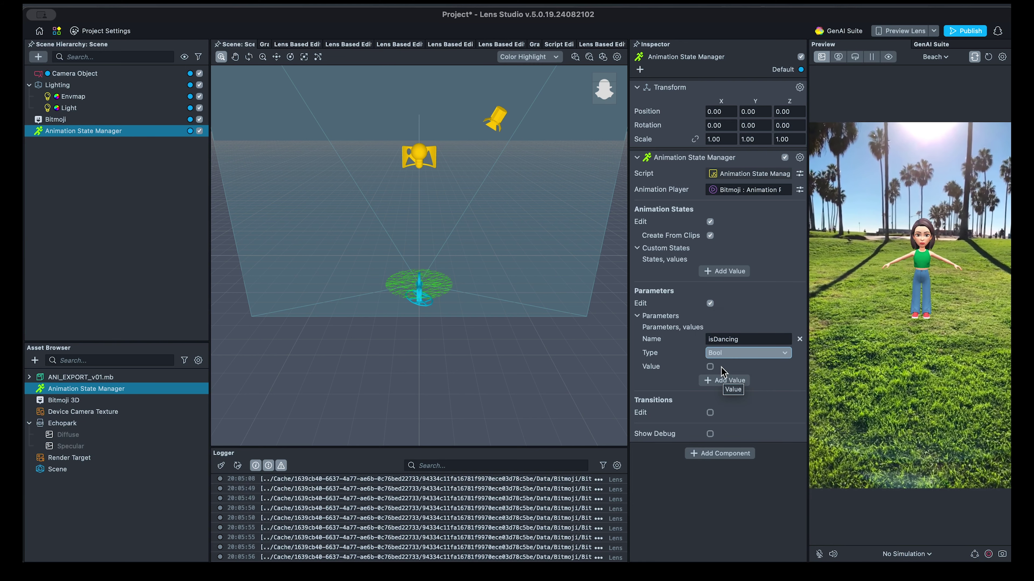
pyautogui.click(710, 413)
# Step: Add a transition from Entry to the specific state Idle
pyautogui.click(724, 449)
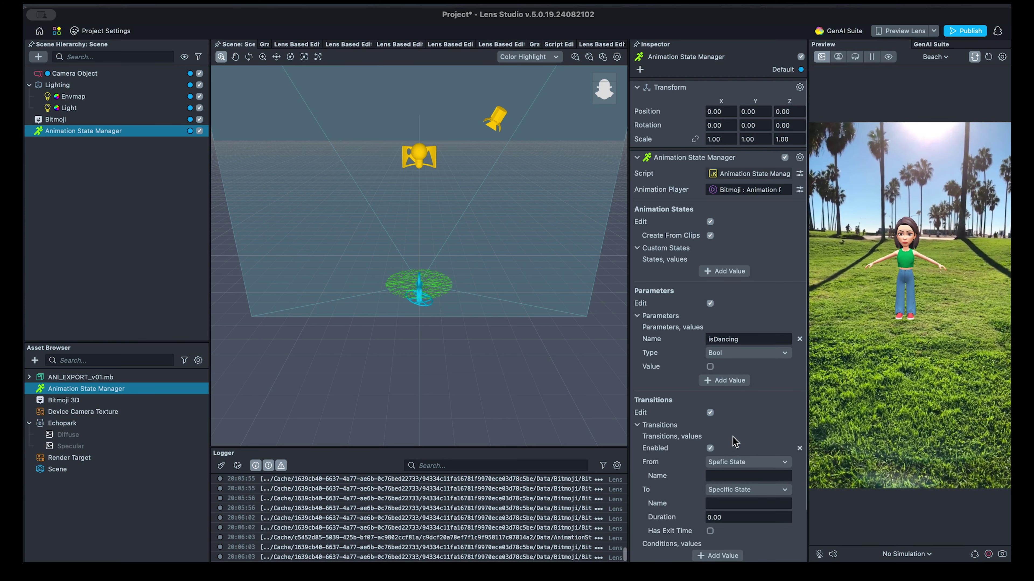
pyautogui.scroll(-2, 733, 435)
pyautogui.click(725, 385)
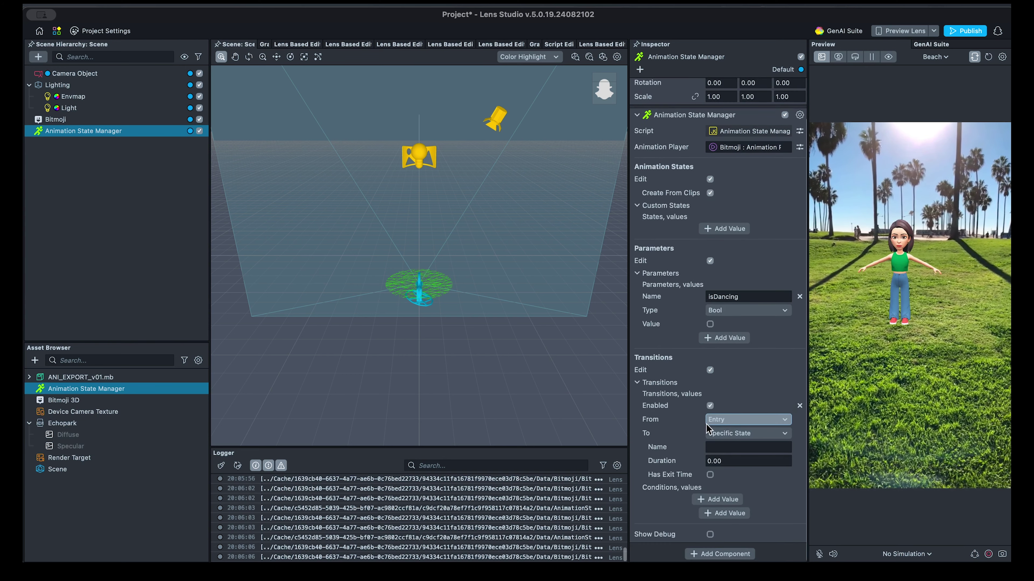
pyautogui.click(738, 434)
pyautogui.click(736, 438)
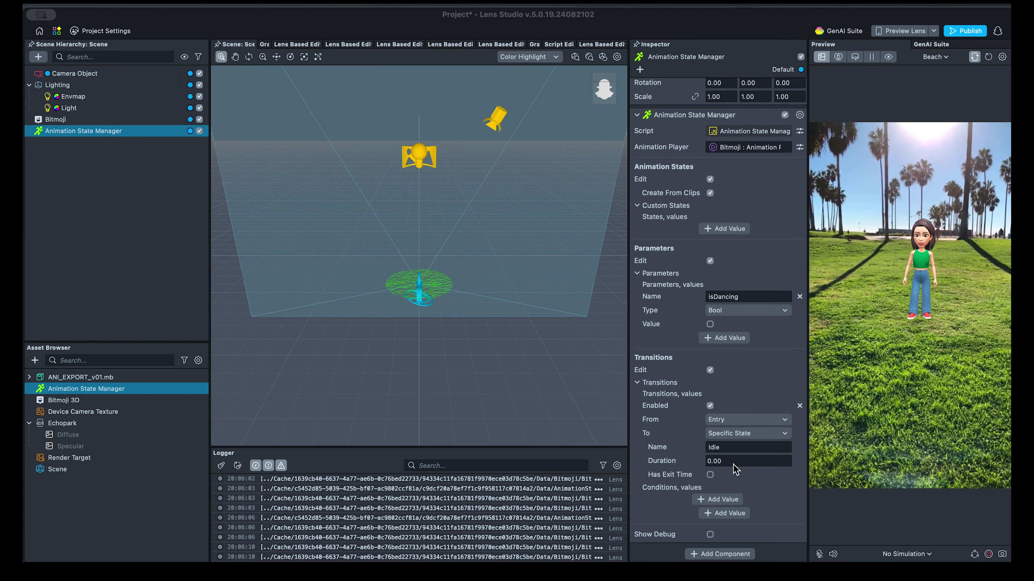
# Step: Add a Behavior script object to the scene via the 'beha' search and select it
pyautogui.click(104, 189)
pyautogui.click(39, 57)
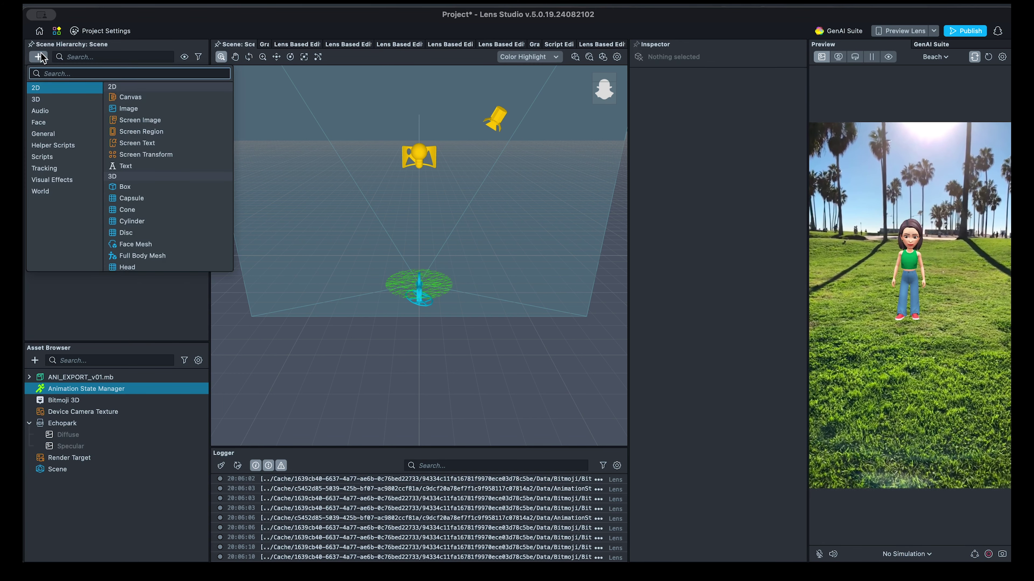
pyautogui.write('beha')
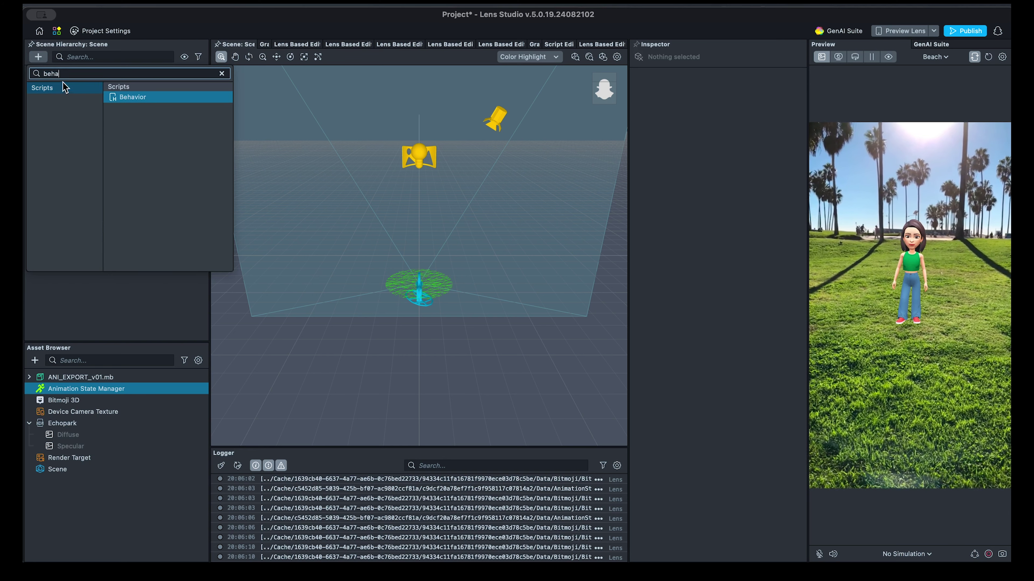
pyautogui.click(136, 97)
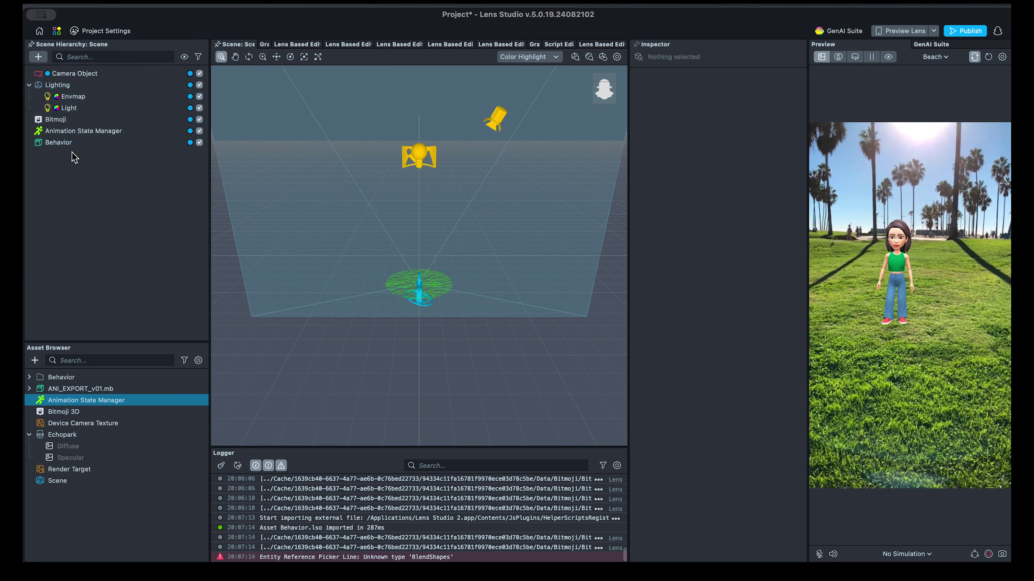
pyautogui.click(70, 143)
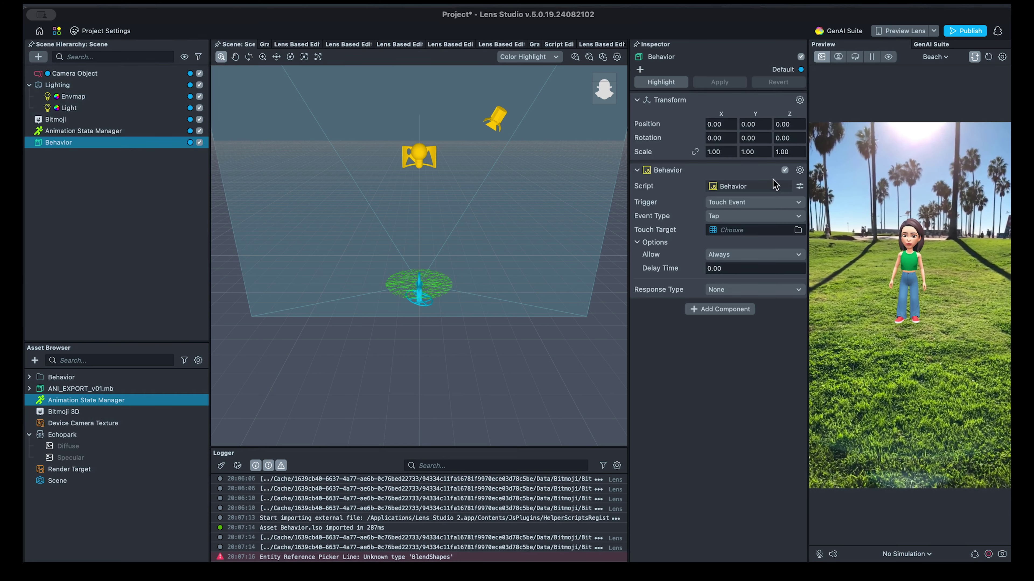
# Step: Set the Behavior to fire on Touch Start and respond with Call Object API
pyautogui.click(753, 202)
pyautogui.click(753, 202)
pyautogui.click(753, 216)
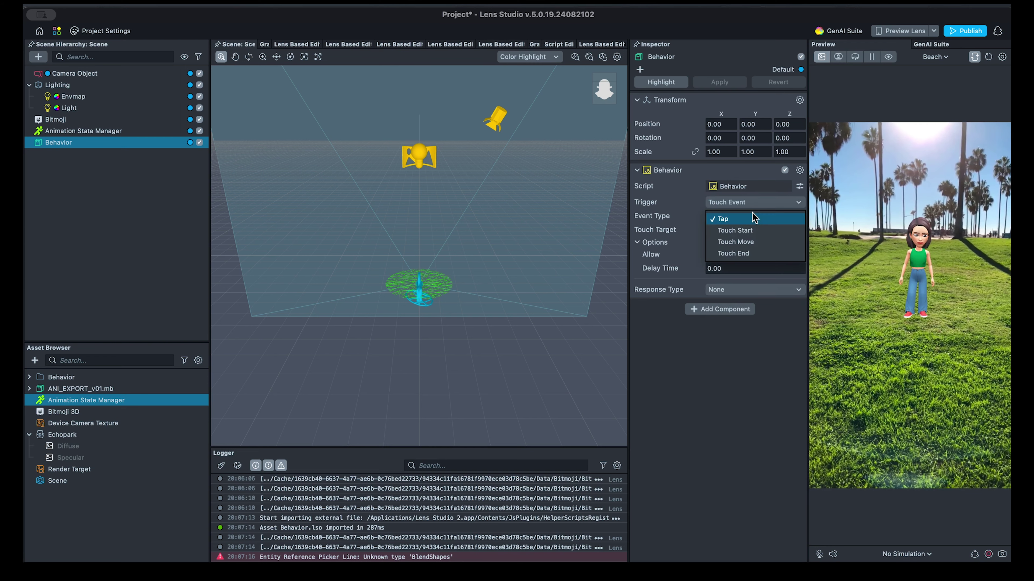
pyautogui.click(743, 230)
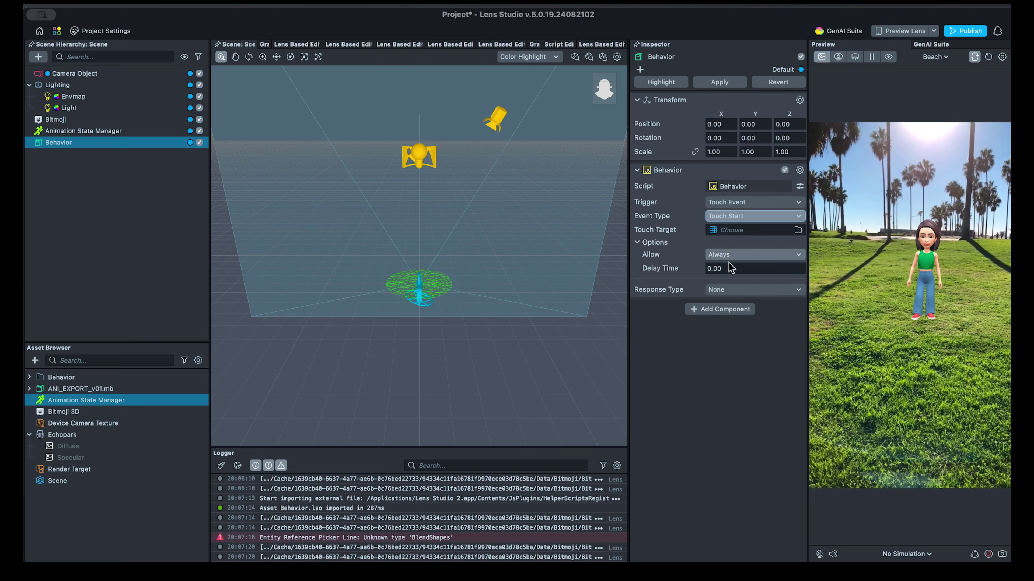
pyautogui.click(738, 289)
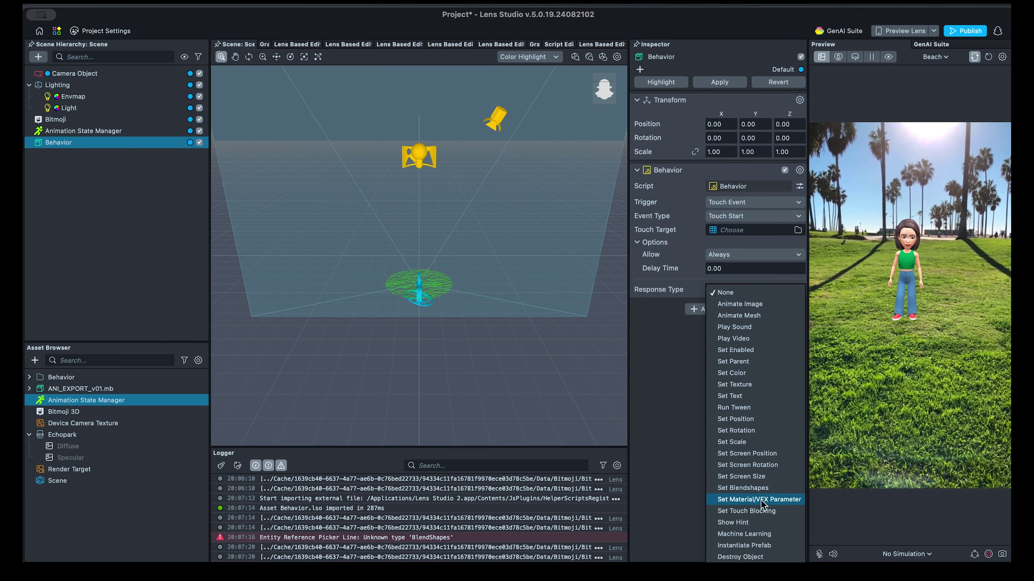
pyautogui.click(751, 533)
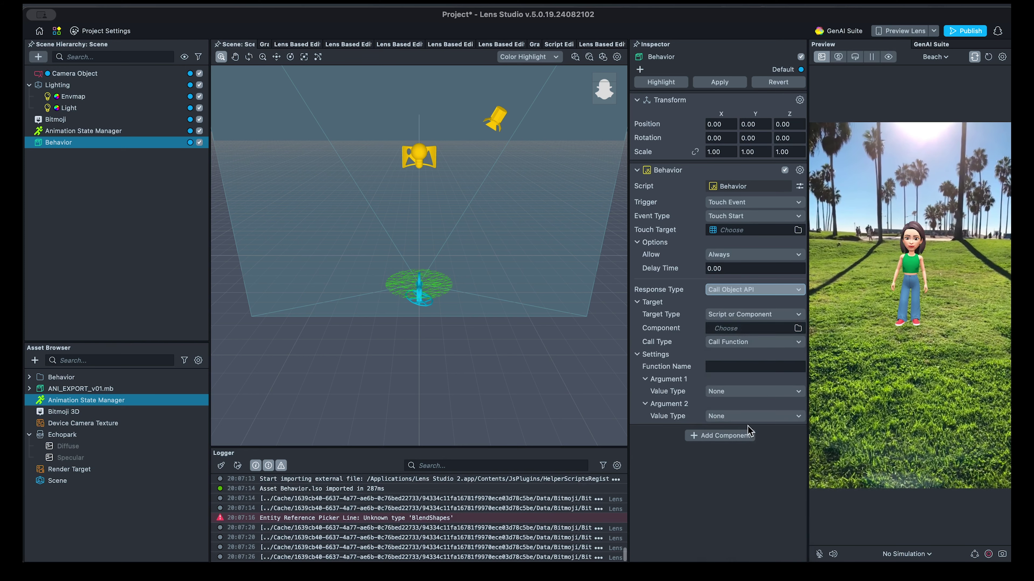
# Step: Target Script or Component and choose the Animation State Manager component
pyautogui.click(763, 316)
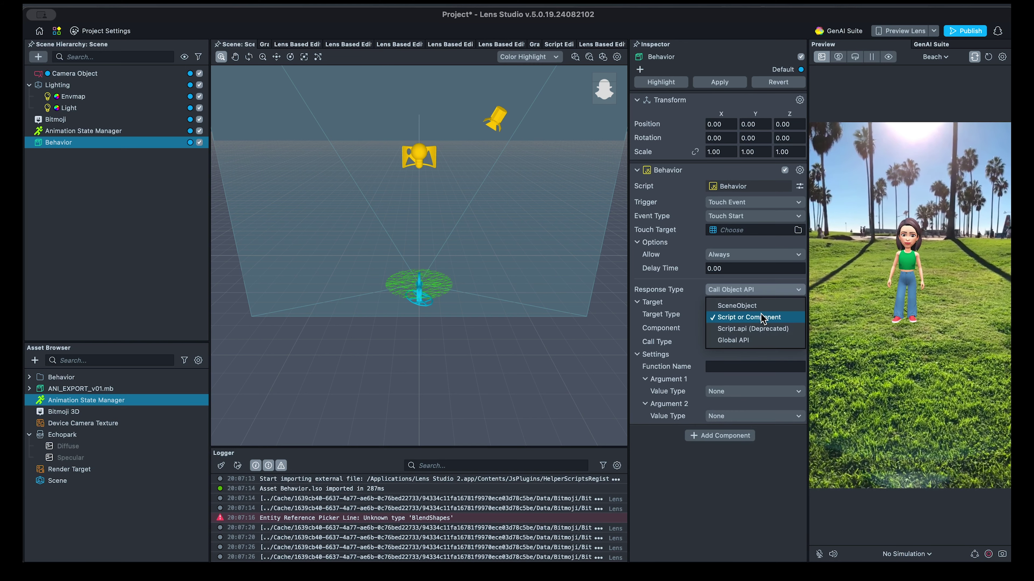
pyautogui.click(762, 319)
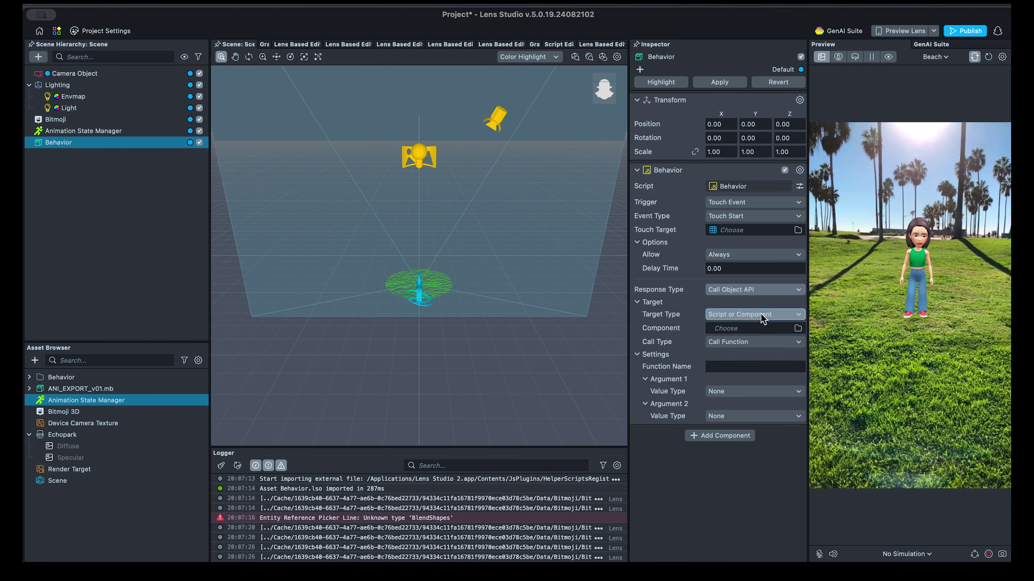
pyautogui.click(756, 328)
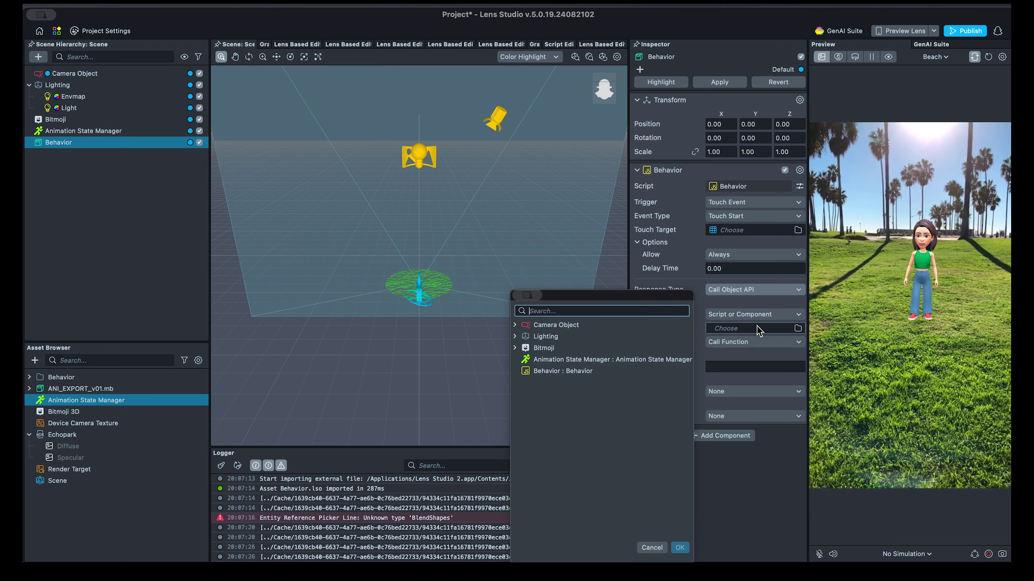
pyautogui.doubleClick(653, 359)
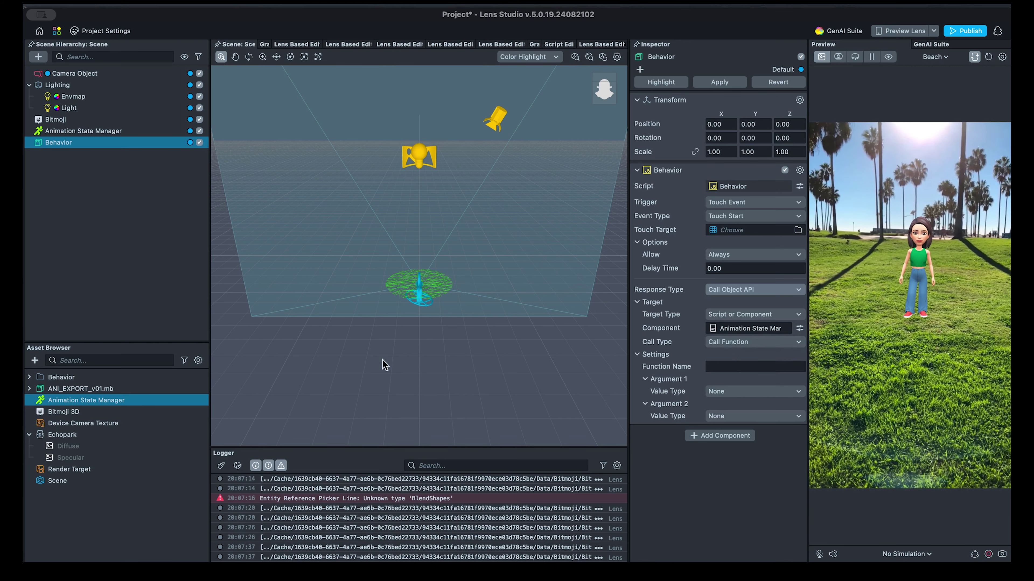
pyautogui.click(99, 401)
# Step: Scroll the Animation State Manager description to its usage example and select the setParameter name
pyautogui.scroll(-10, 771, 158)
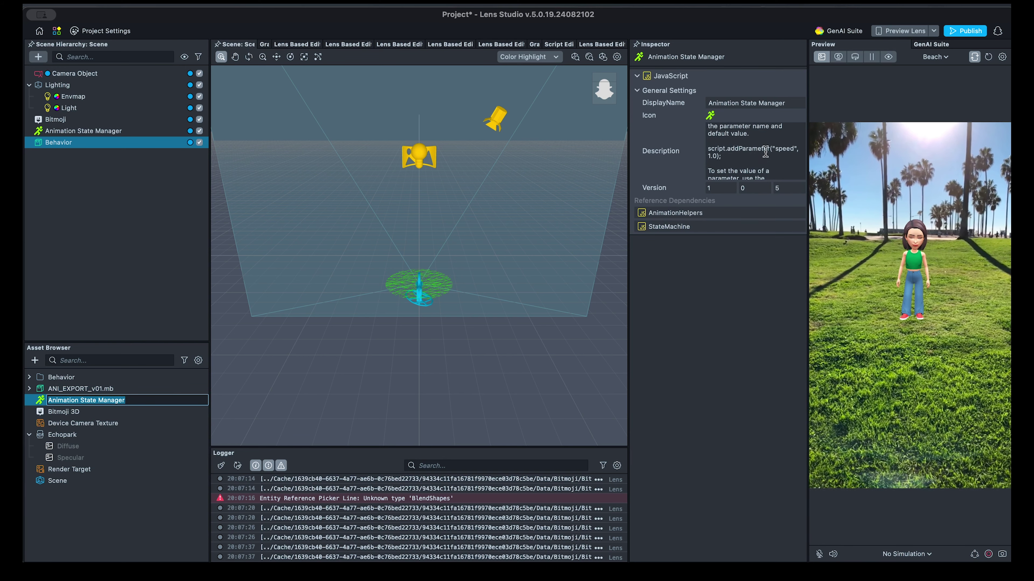
pyautogui.scroll(3, 753, 152)
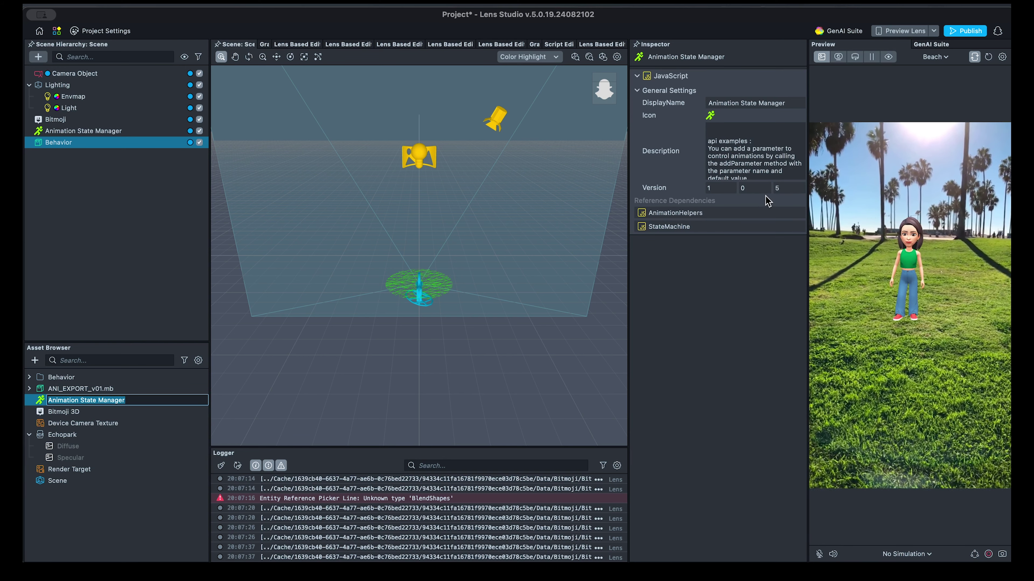
pyautogui.scroll(-3, 767, 160)
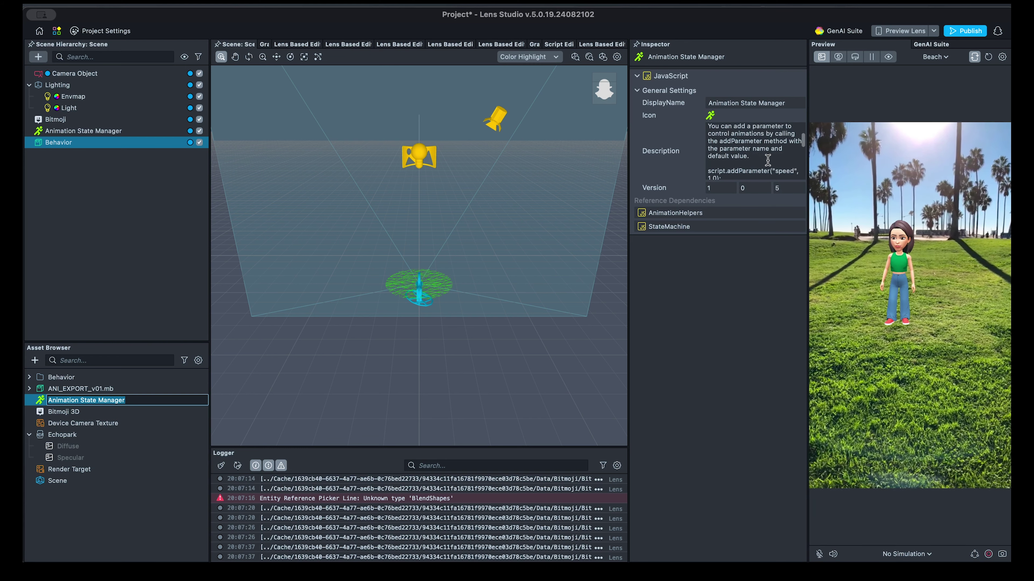
pyautogui.scroll(3, 765, 159)
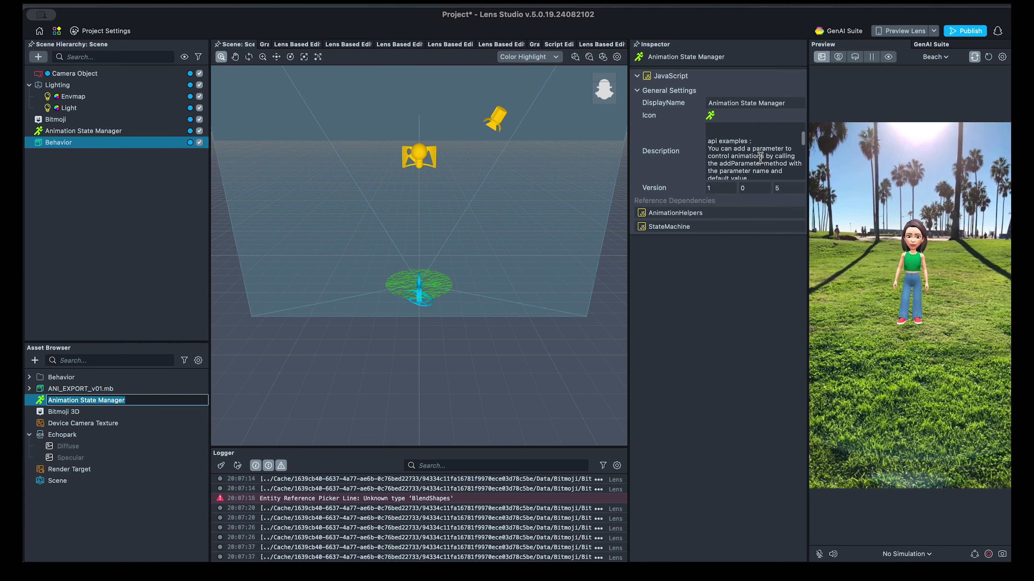
pyautogui.scroll(-3, 769, 163)
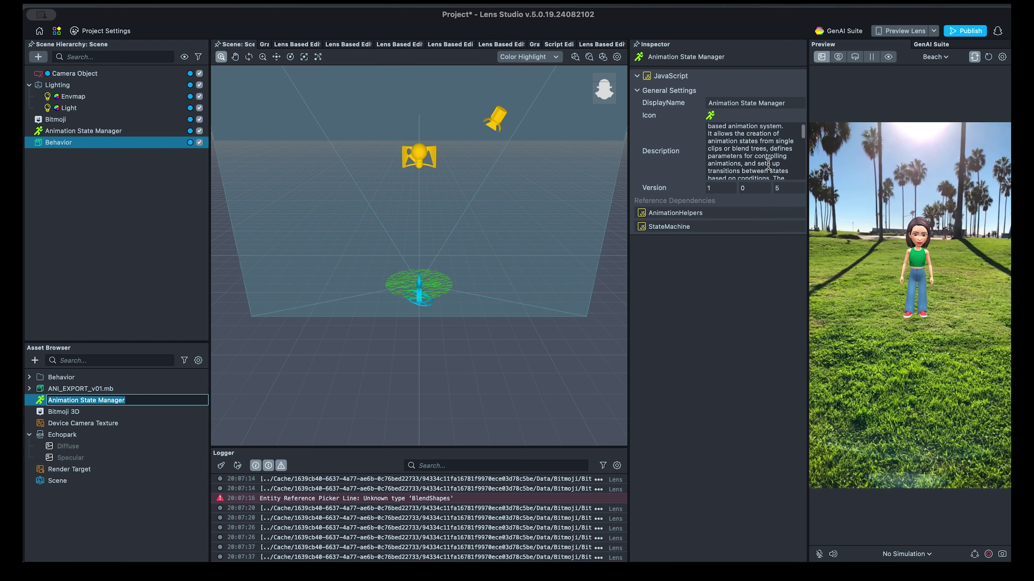
pyautogui.scroll(-3, 768, 164)
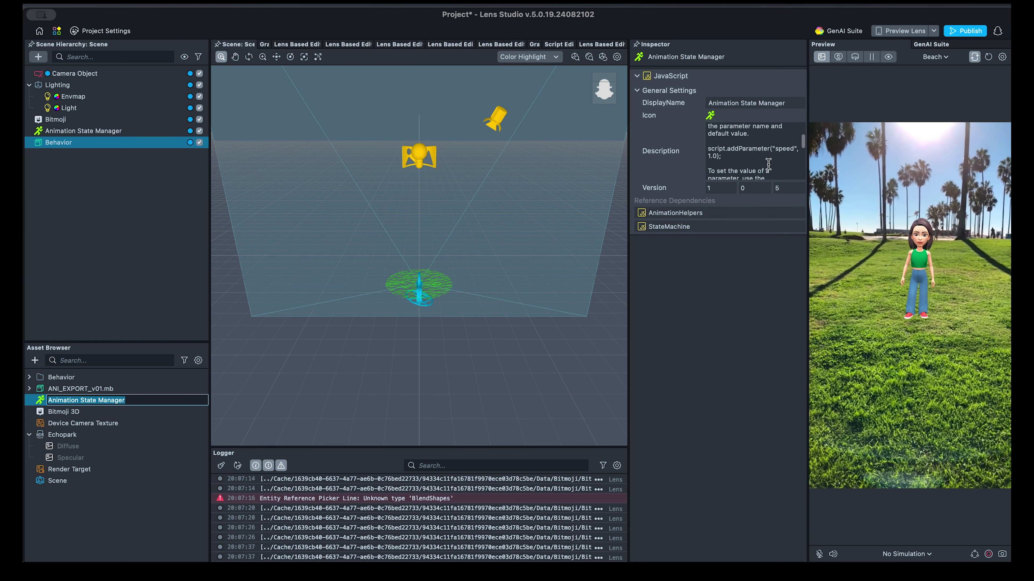
pyautogui.scroll(-2, 757, 160)
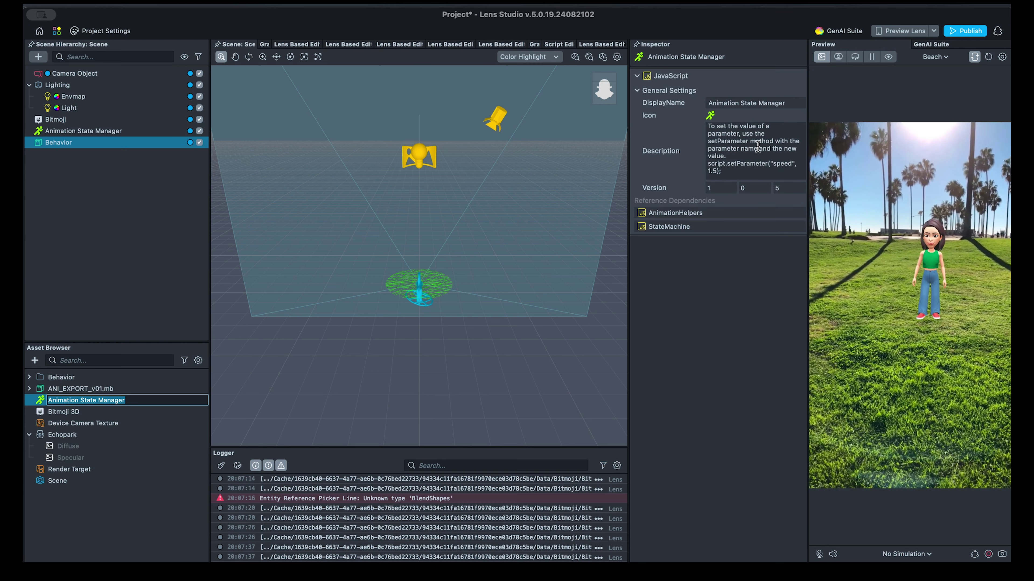
pyautogui.doubleClick(735, 141)
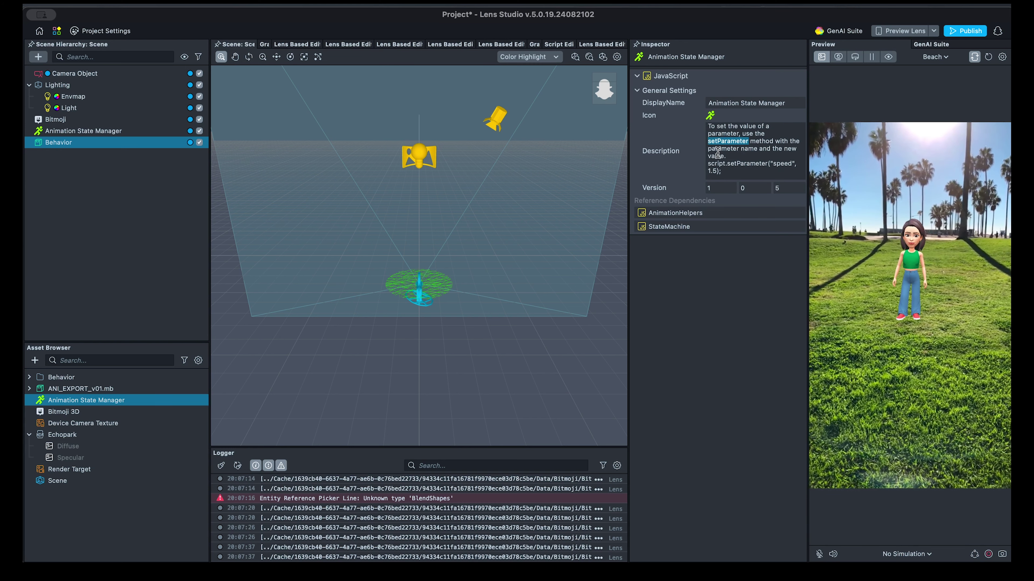
pyautogui.click(98, 131)
# Step: Set the touch Behavior's function to setParameter with string 'isDancing' and bool value true
pyautogui.click(88, 142)
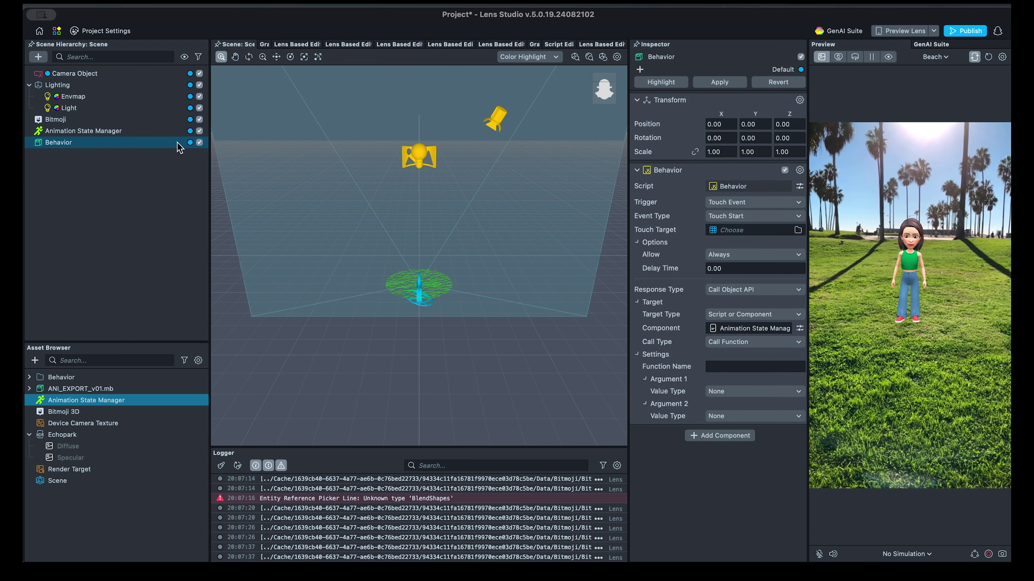
pyautogui.click(768, 366)
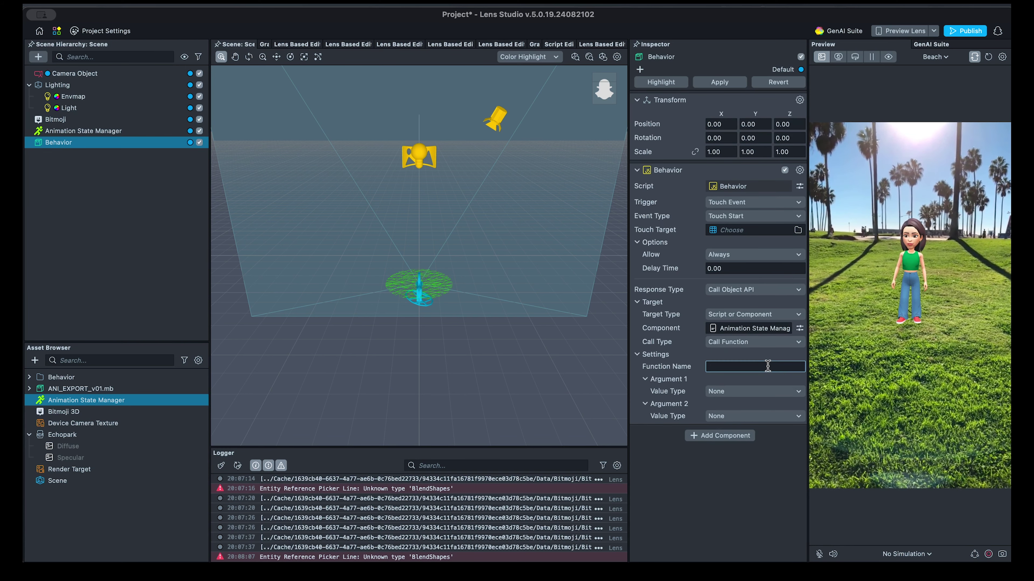
pyautogui.write('setParameter')
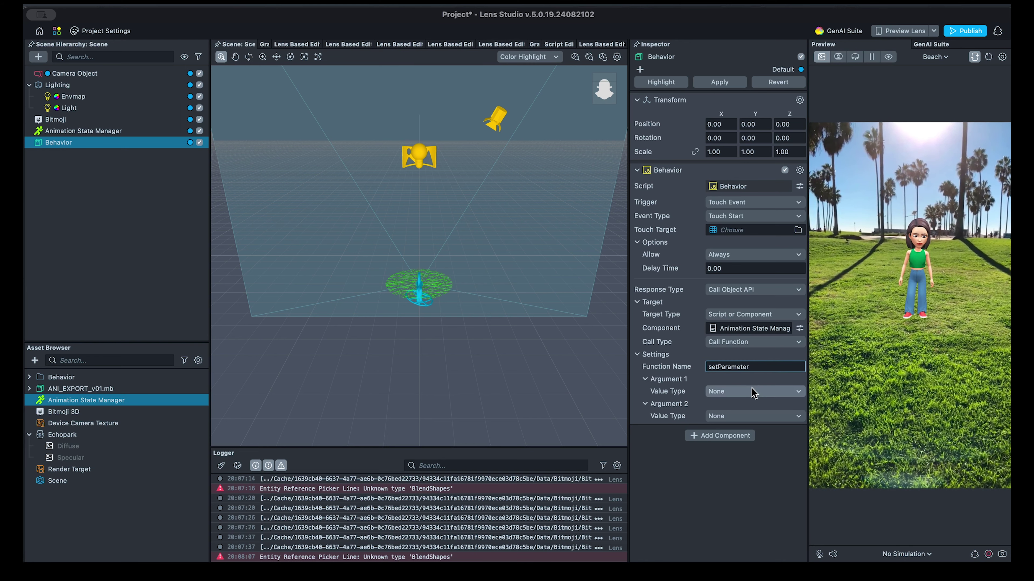
pyautogui.click(752, 392)
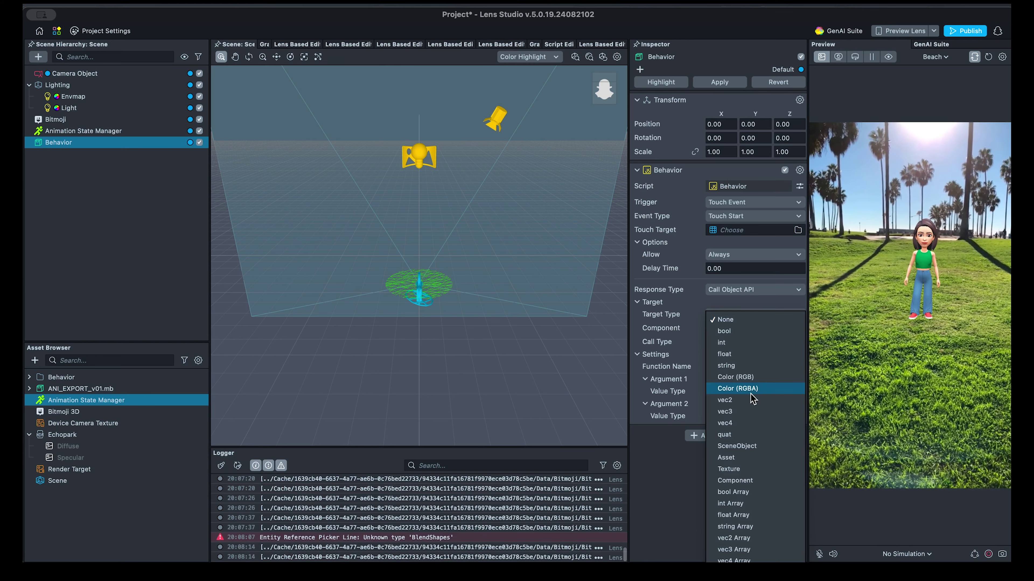
pyautogui.click(744, 365)
pyautogui.click(740, 405)
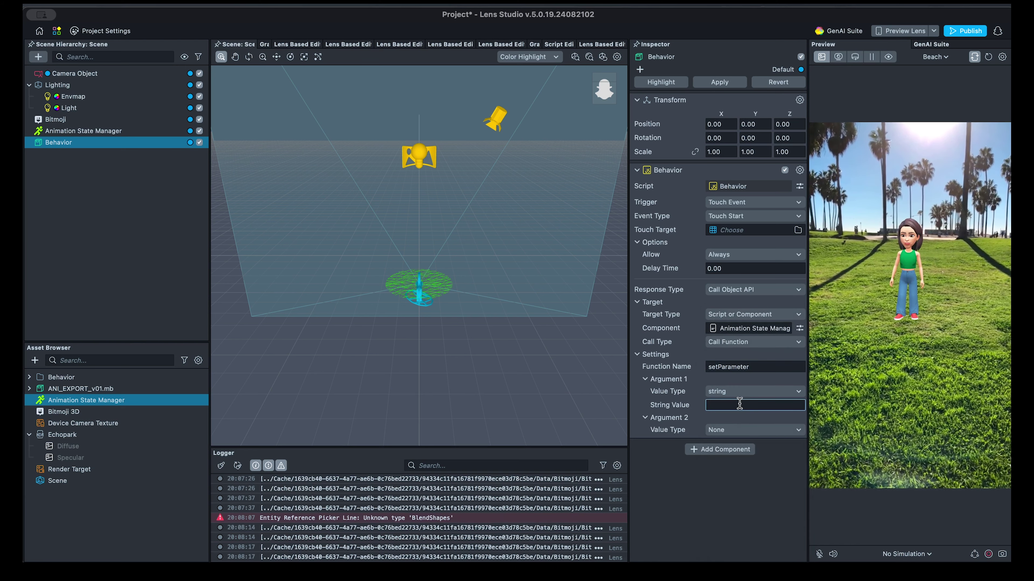
pyautogui.write('isDancing')
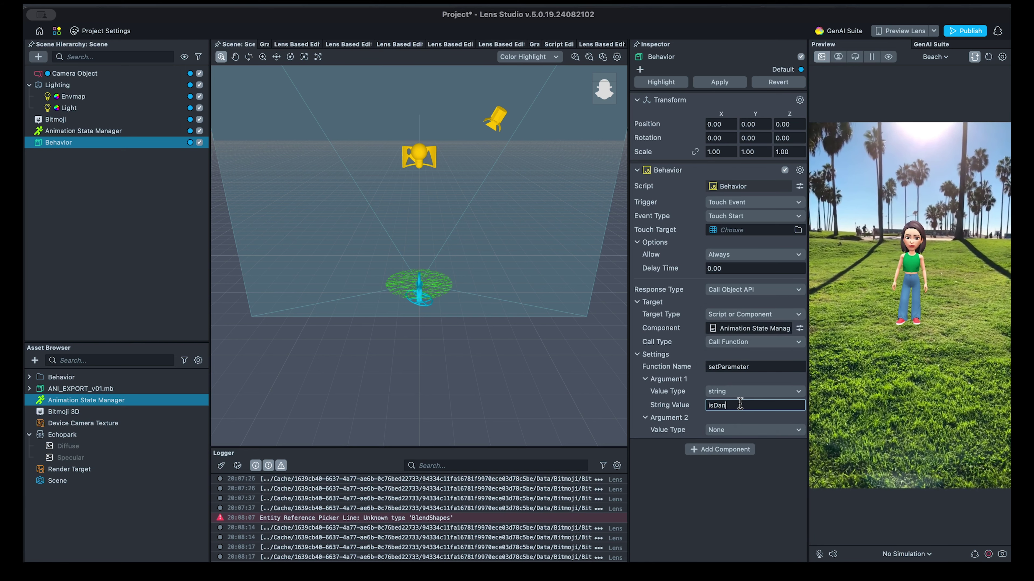
pyautogui.click(722, 430)
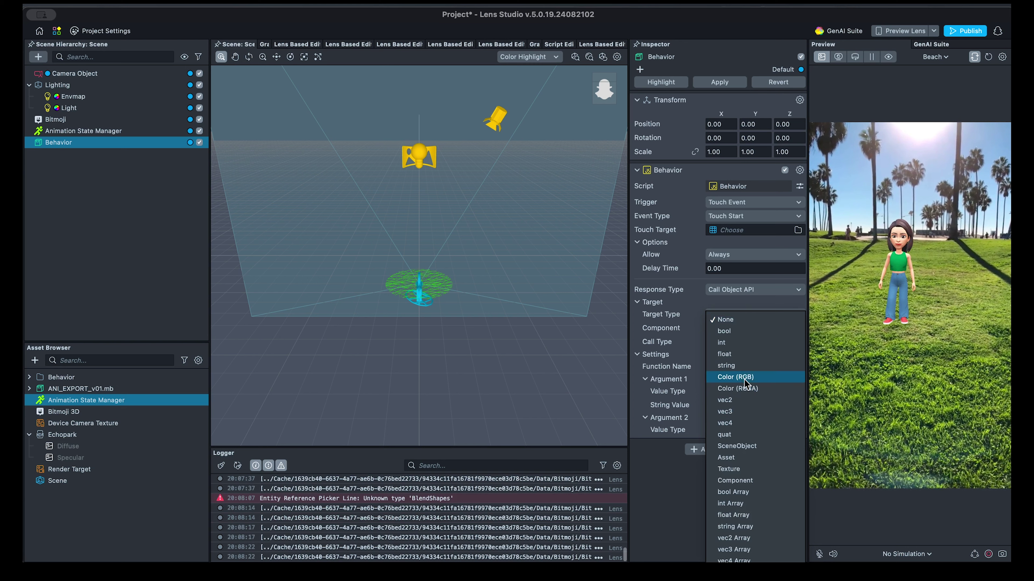
pyautogui.click(744, 342)
pyautogui.click(710, 443)
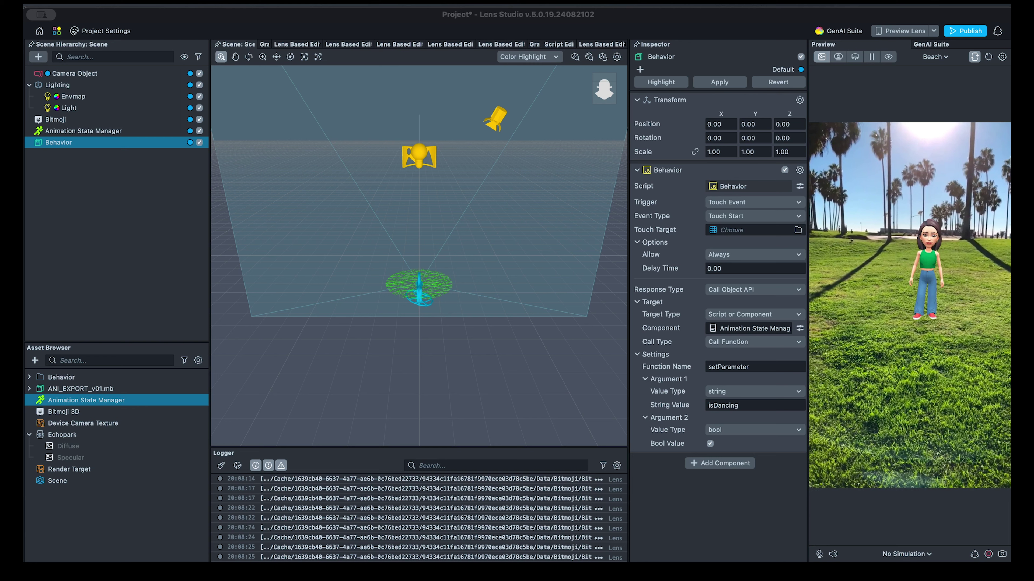
pyautogui.keyDown('shift'); pyautogui.click(124, 131); pyautogui.keyUp('shift')
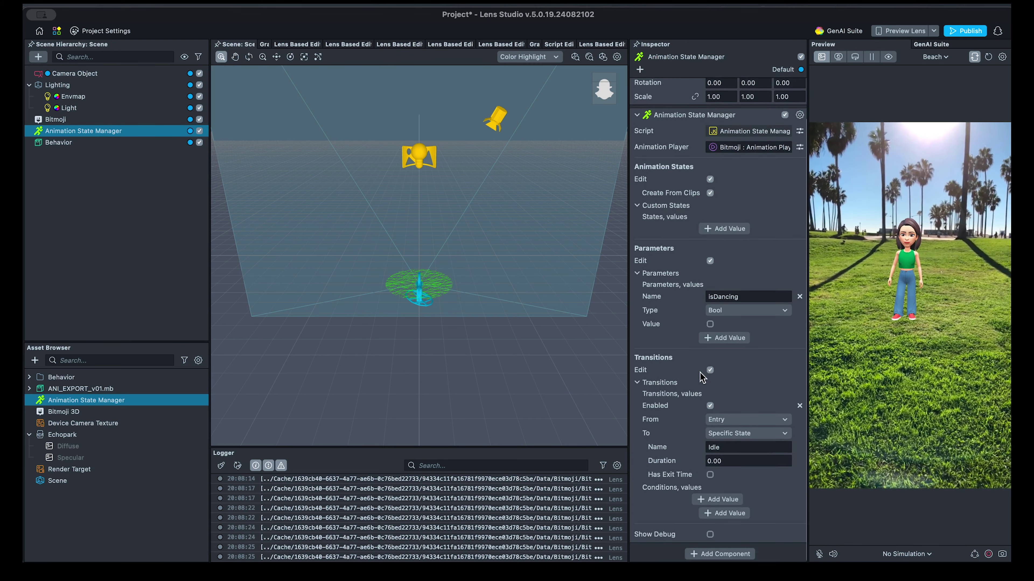
# Step: Add a second state transition and confirm its 0.2 second blend duration
pyautogui.scroll(-2, 692, 366)
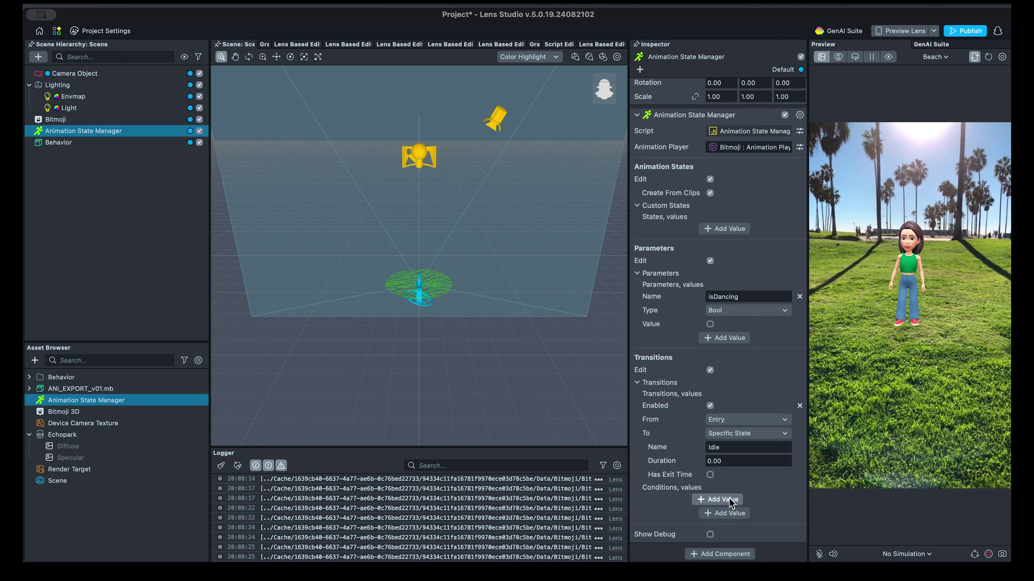
pyautogui.click(732, 508)
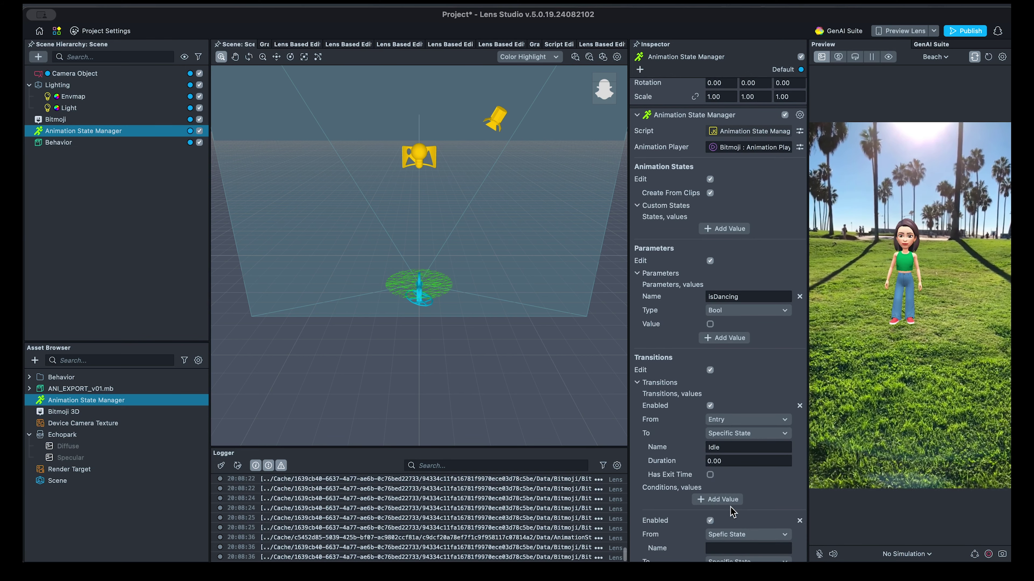
pyautogui.scroll(-5, 732, 501)
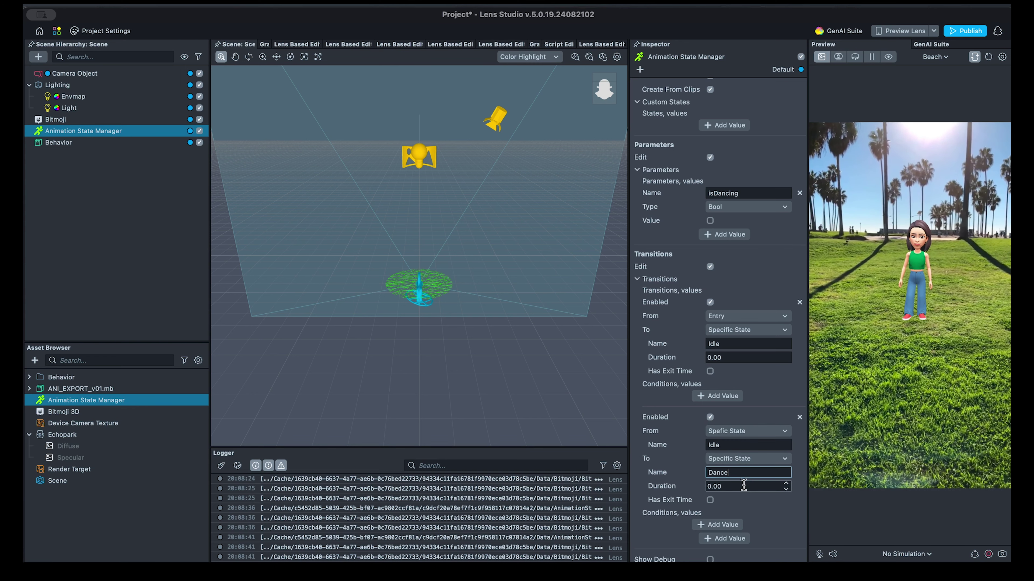
pyautogui.click(744, 485)
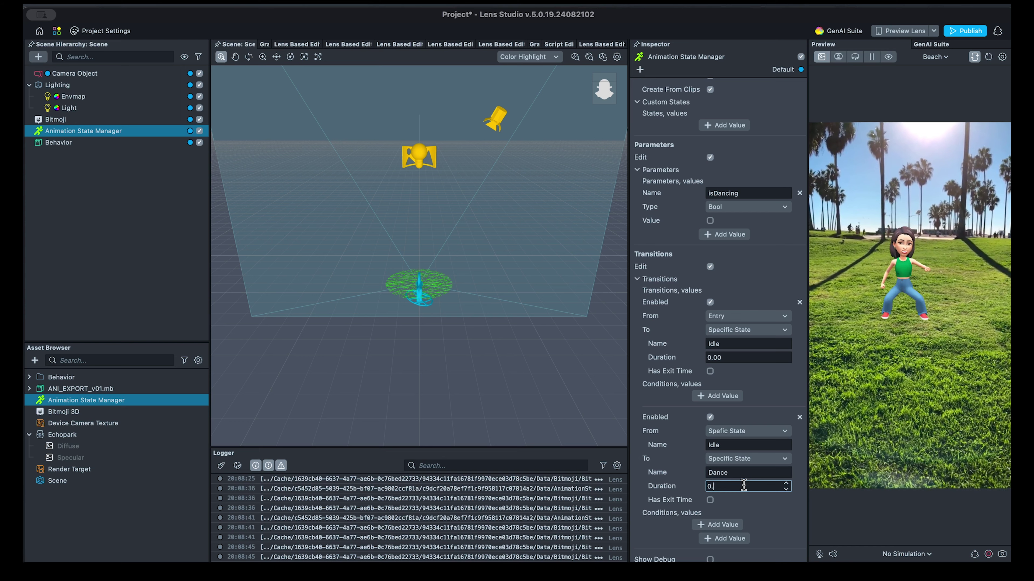
pyautogui.press('Return')
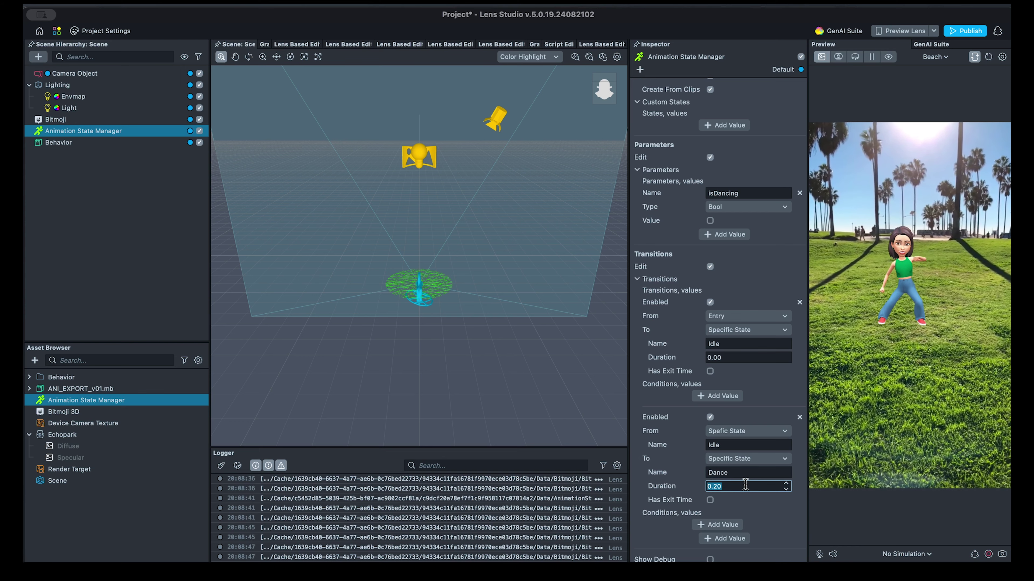
# Step: Give Idle-to-Dance a Bool condition 'isDancing' Is True, then reset the preview to test dancing
pyautogui.click(725, 526)
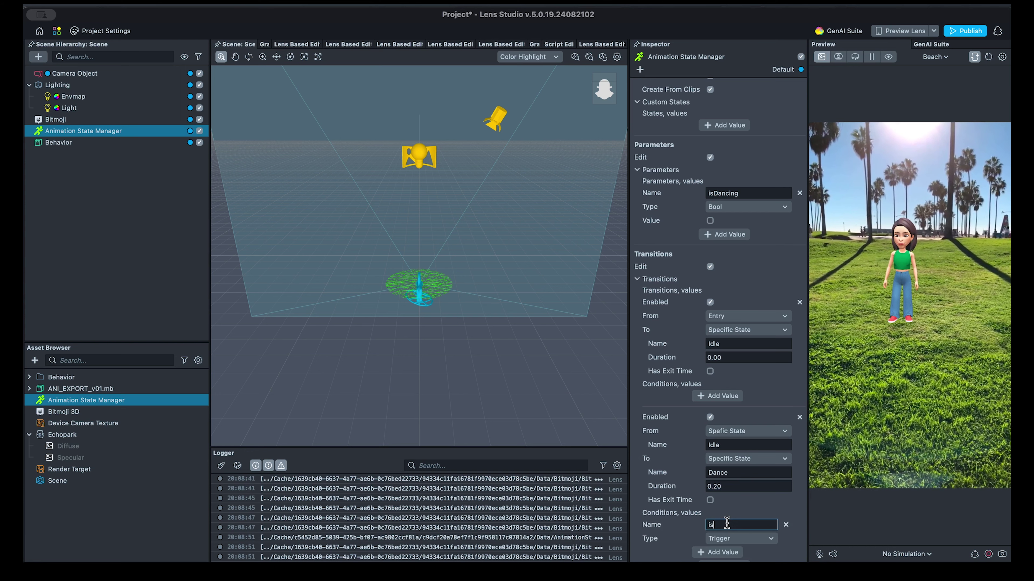
pyautogui.write('isDancing')
pyautogui.click(732, 538)
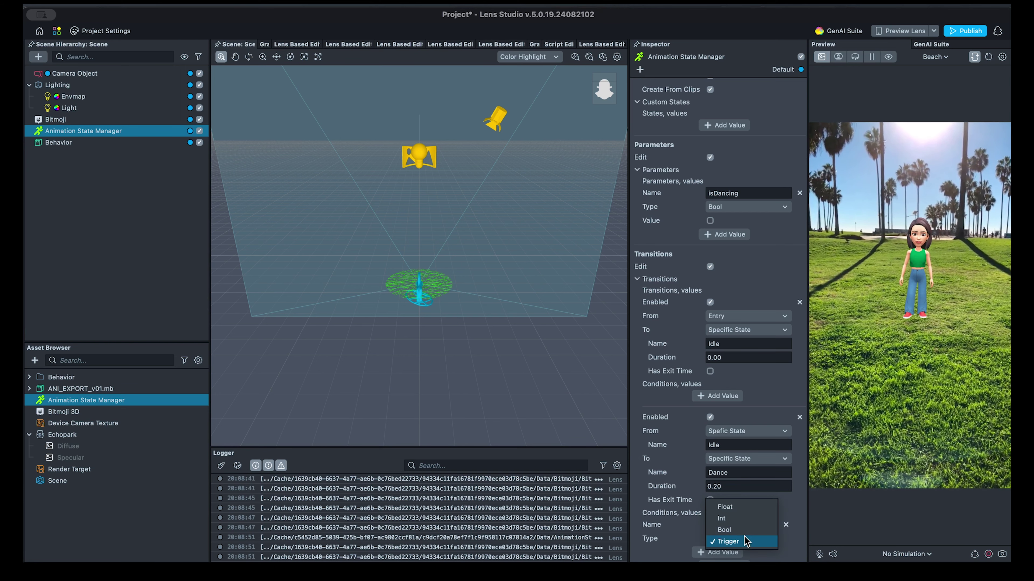
pyautogui.click(753, 526)
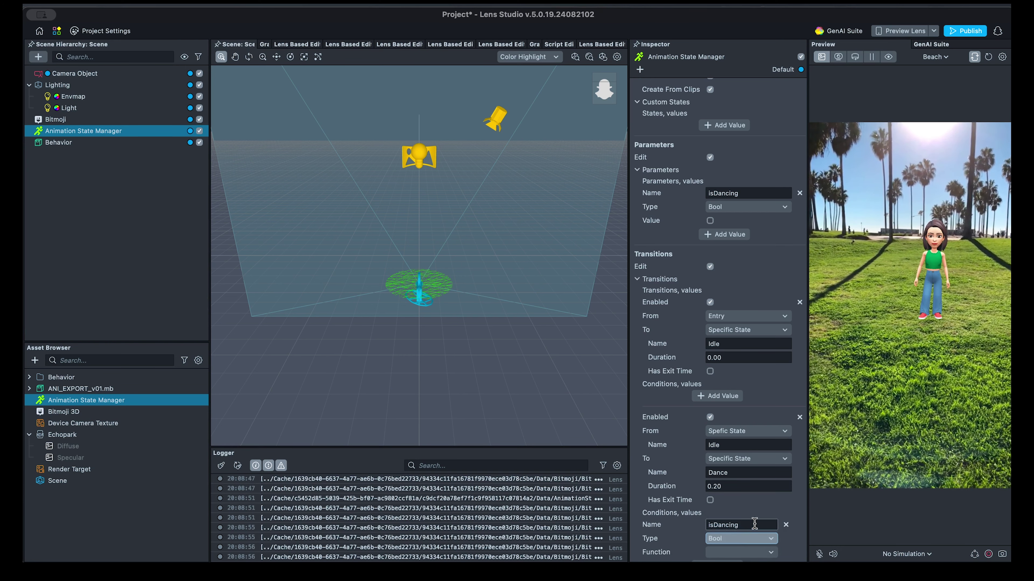
pyautogui.scroll(-3, 750, 524)
pyautogui.click(750, 487)
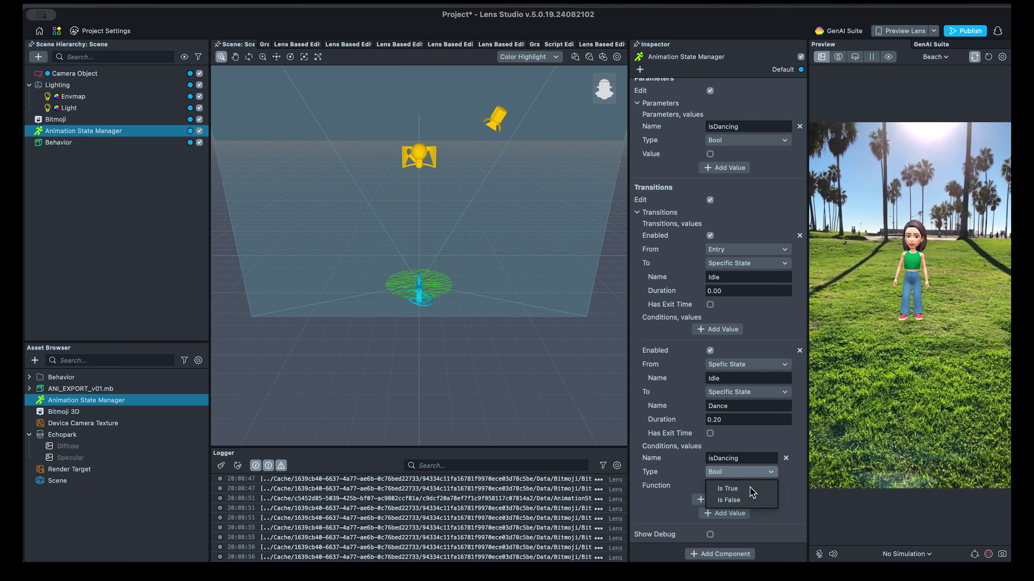
pyautogui.click(749, 490)
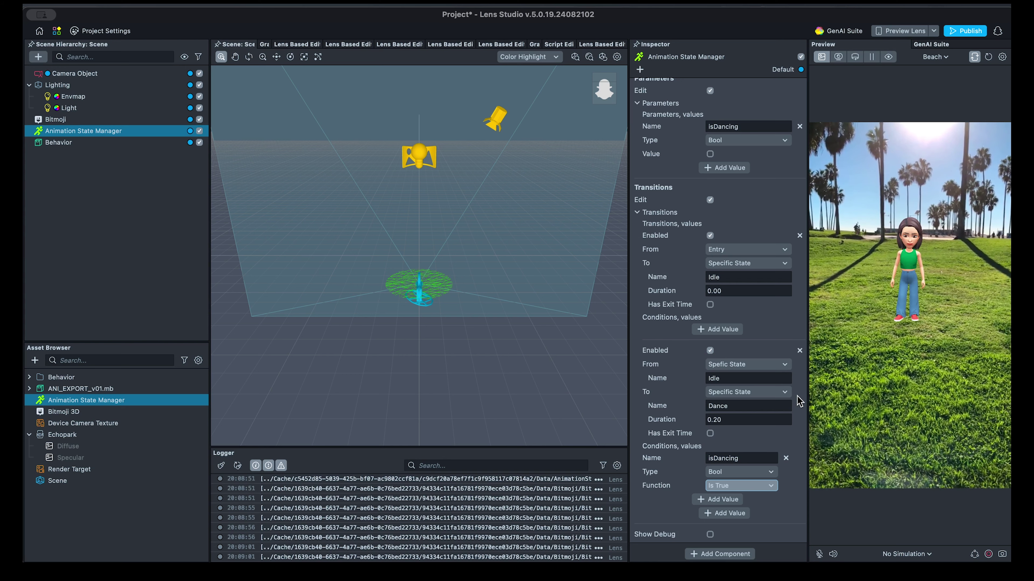
pyautogui.click(988, 56)
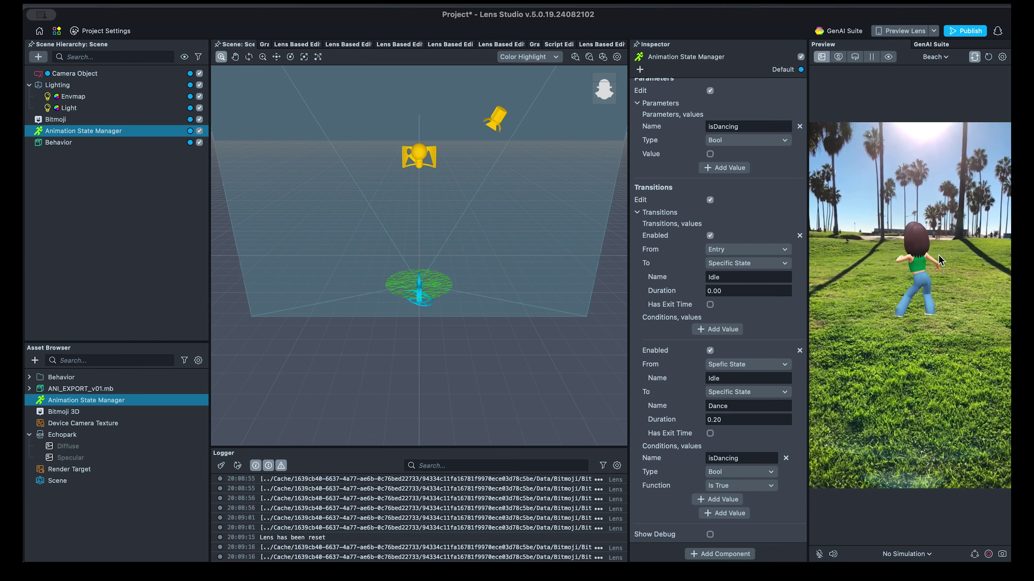
pyautogui.click(724, 513)
# Step: Duplicate the touch Behavior so the copy sets isDancing false on Touch End
pyautogui.scroll(-3, 729, 511)
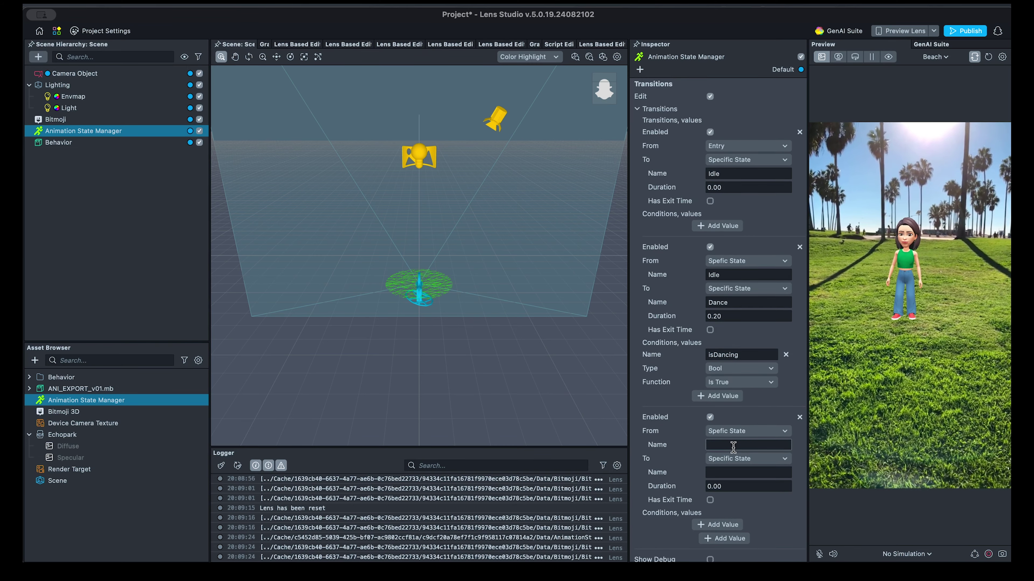
pyautogui.click(54, 143)
pyautogui.press('super+d')
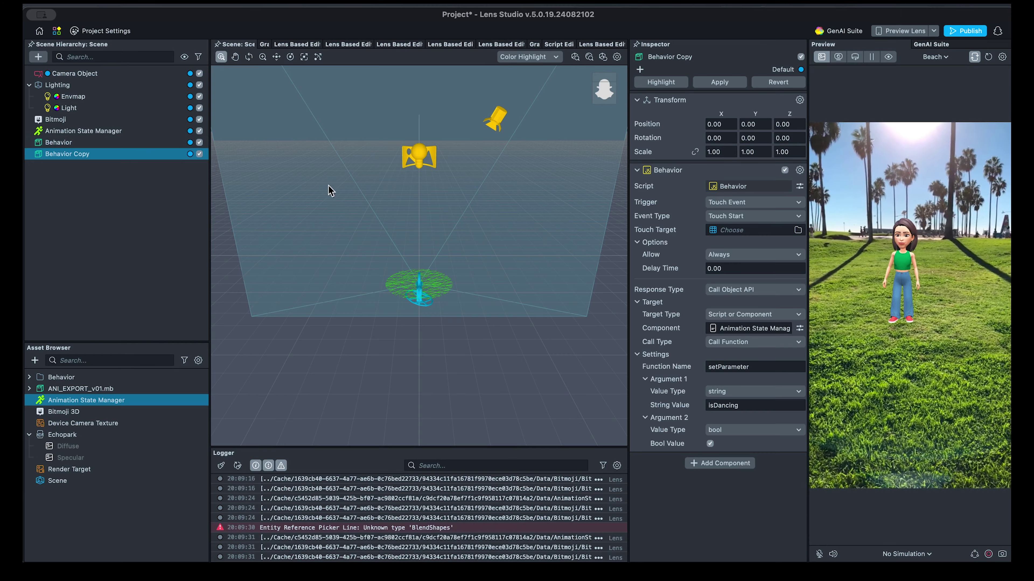
pyautogui.click(755, 216)
pyautogui.click(732, 244)
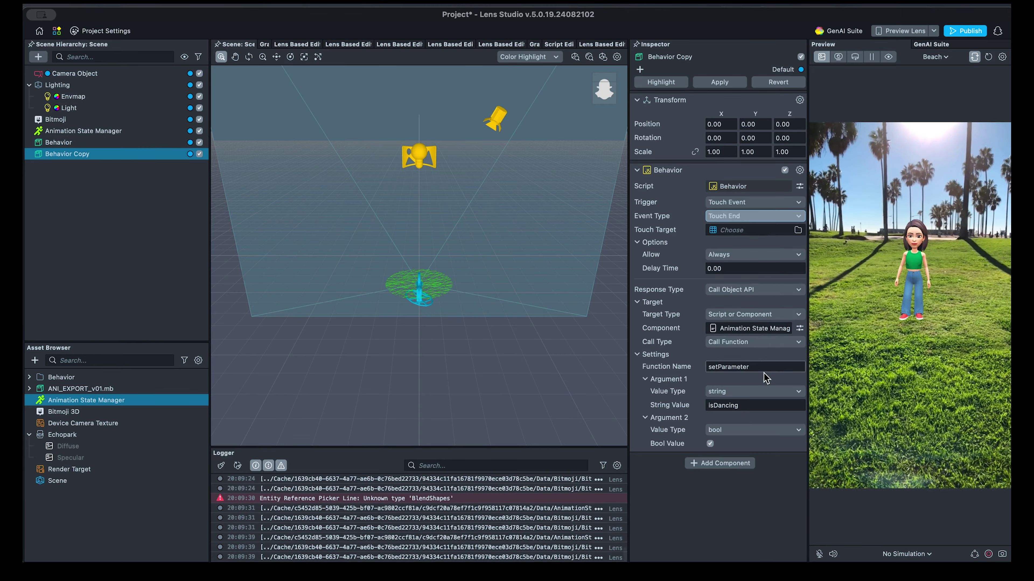
pyautogui.click(710, 443)
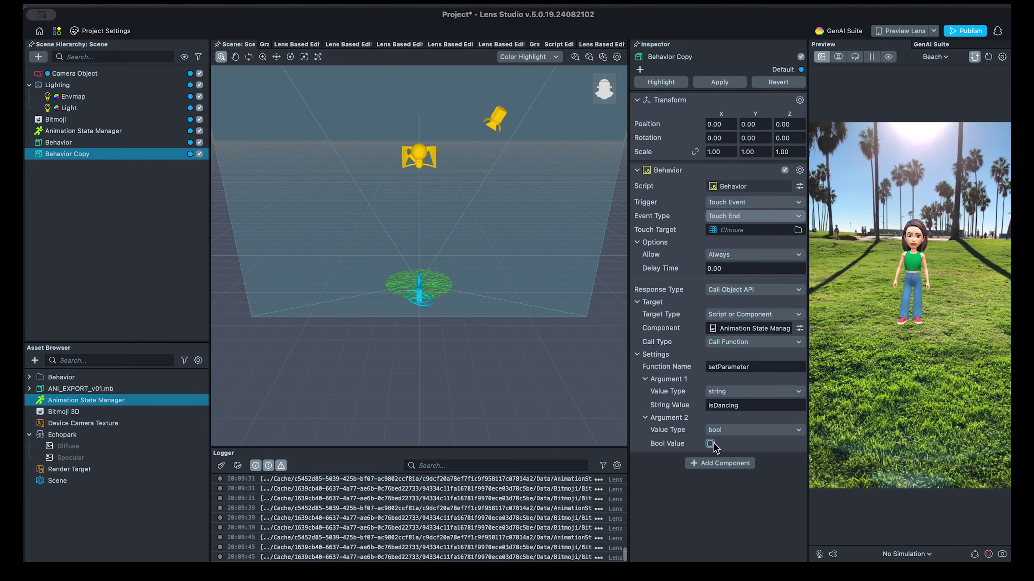
# Step: Make the third transition go Dance to Idle with a Bool condition isDancing Is False
pyautogui.click(187, 134)
pyautogui.scroll(-10, 749, 380)
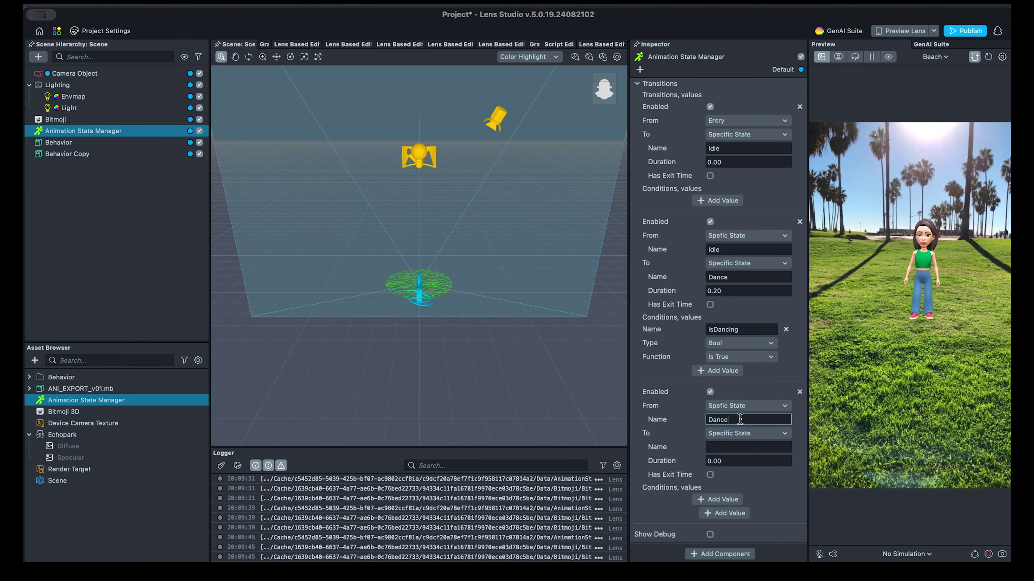
pyautogui.click(739, 457)
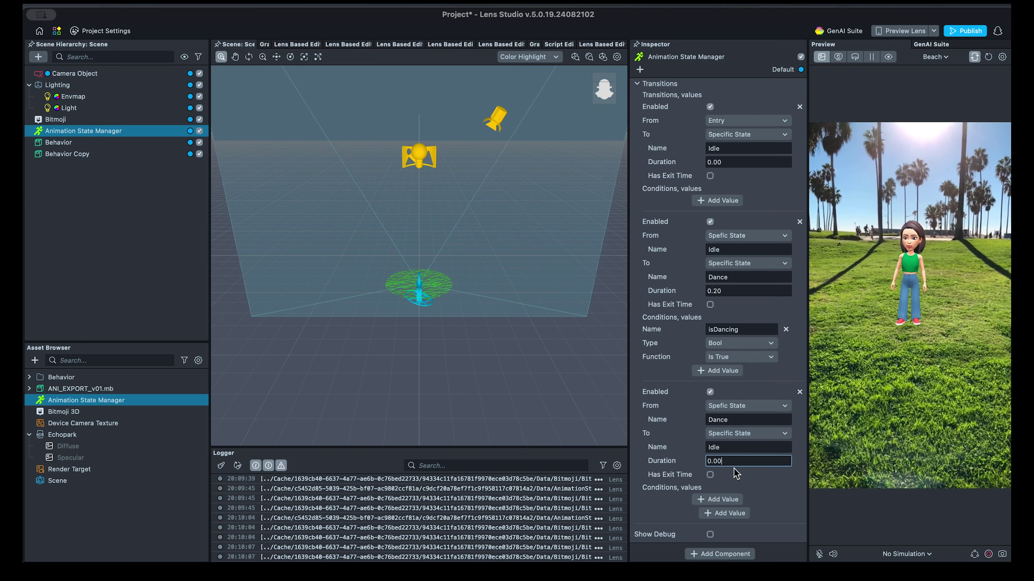
pyautogui.click(723, 500)
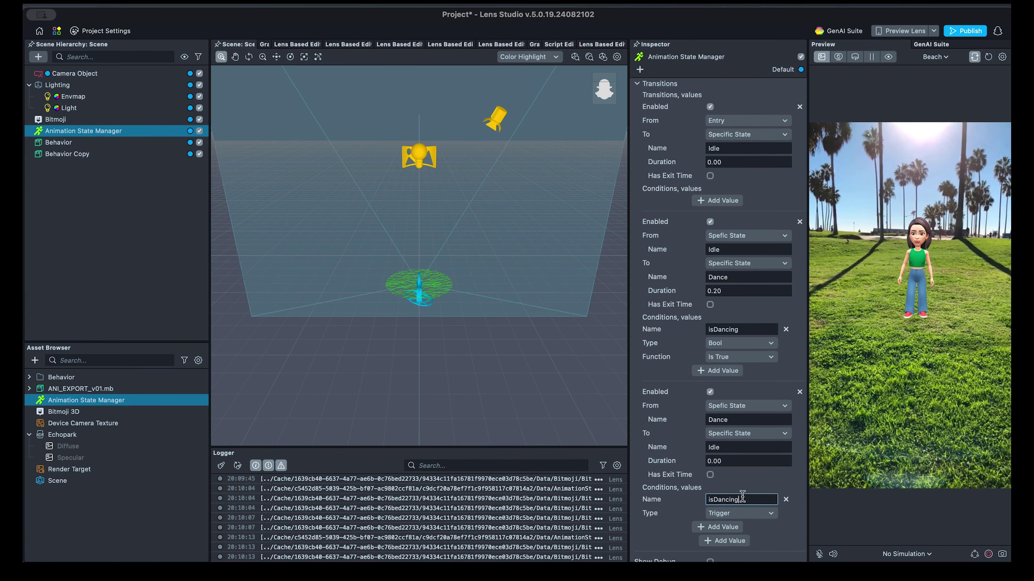
pyautogui.click(741, 513)
pyautogui.click(740, 481)
pyautogui.click(740, 527)
pyautogui.click(741, 538)
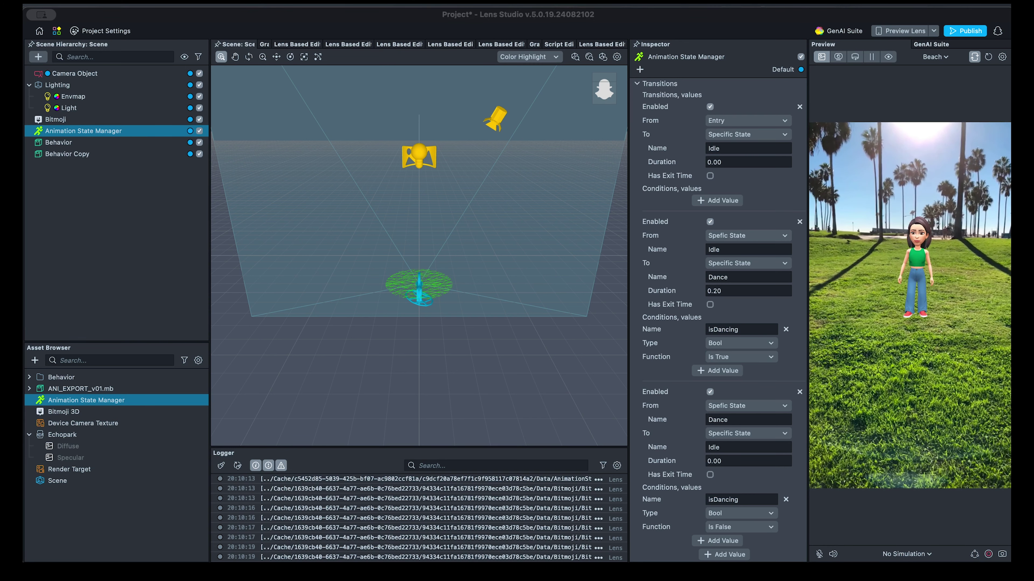
pyautogui.scroll(-1, 716, 318)
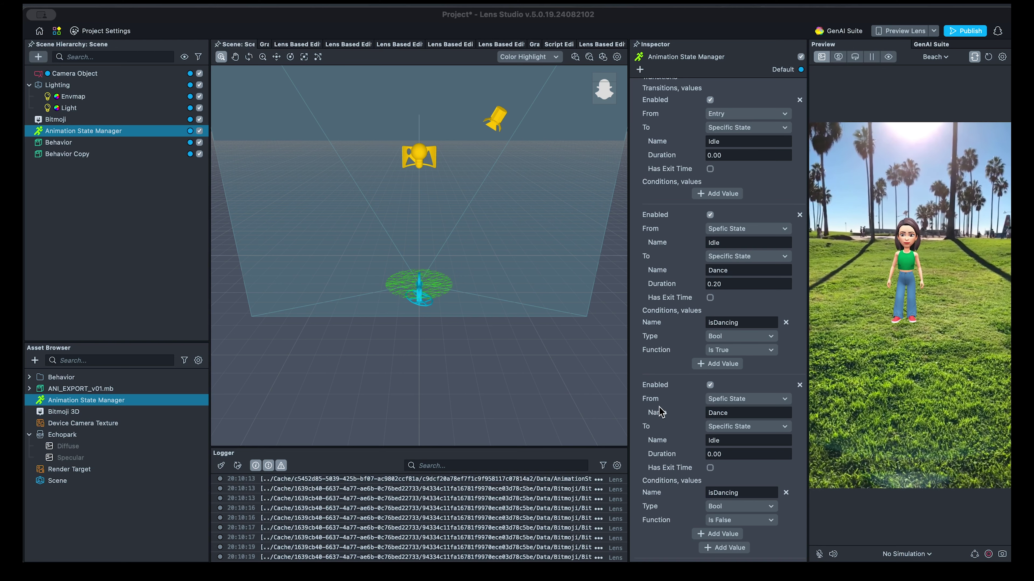
# Step: Change the Dance transition's target state from Idle to Stumble
pyautogui.scroll(-3, 668, 410)
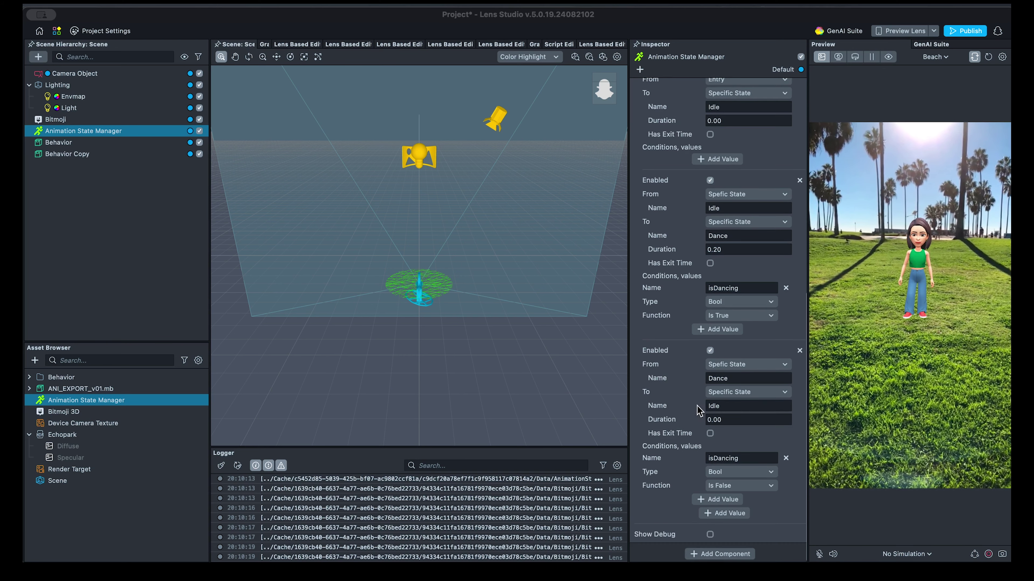
pyautogui.click(736, 406)
pyautogui.doubleClick(736, 406)
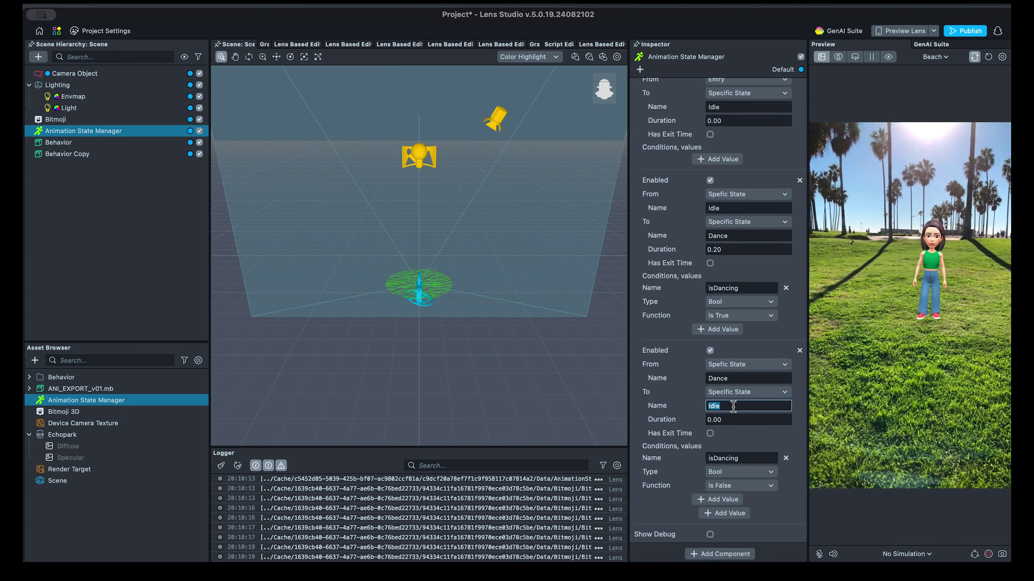
pyautogui.write('Stumble')
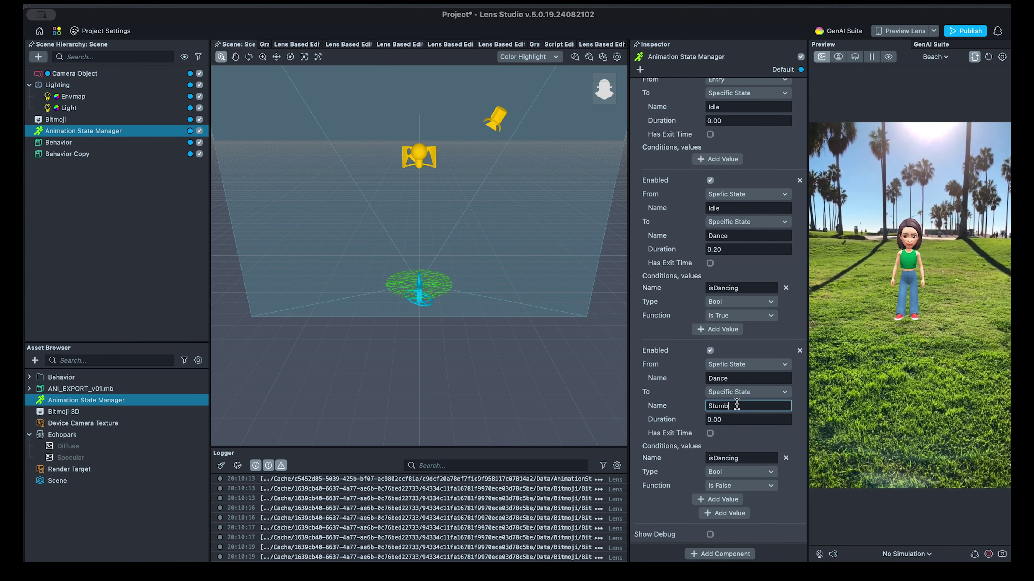
# Step: Add a fourth transition from Stumble to Idle
pyautogui.click(736, 513)
pyautogui.scroll(-5, 739, 487)
pyautogui.click(745, 419)
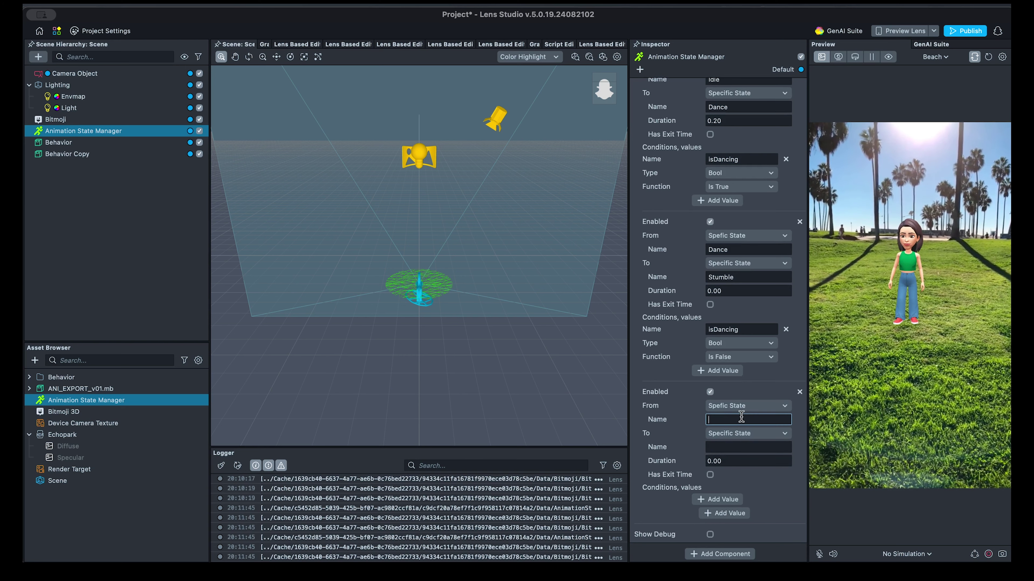
pyautogui.write('Stumble')
pyautogui.click(753, 446)
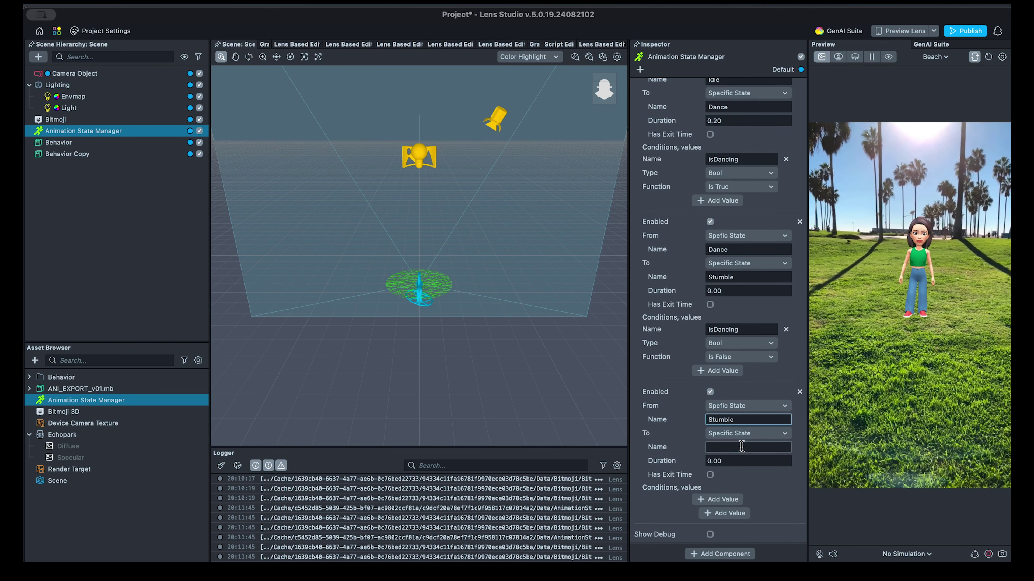
pyautogui.write('Idle')
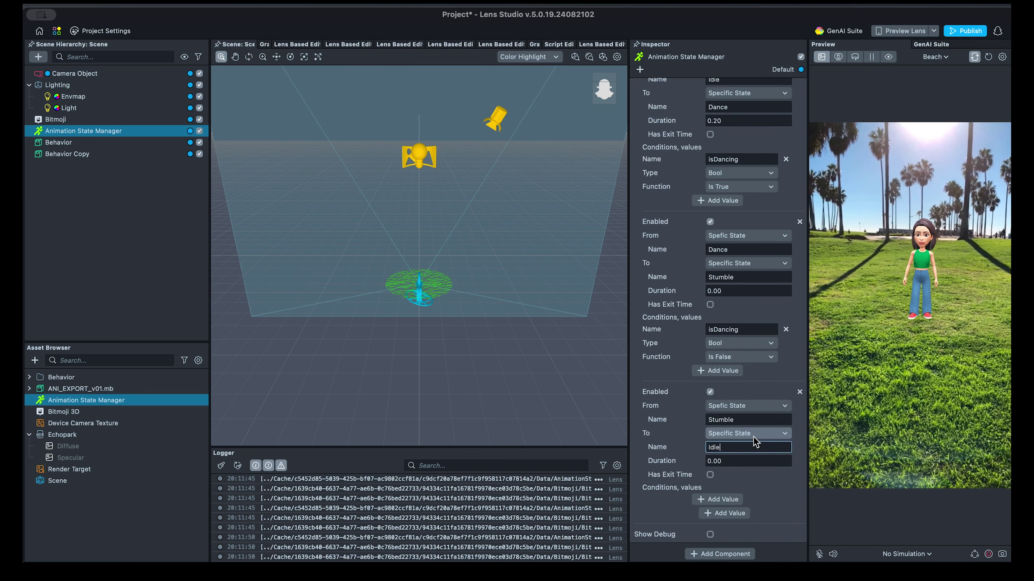
# Step: Enable Has Exit Time on Stumble-to-Idle with 0.10 duration and 0.80 exit time
pyautogui.click(710, 475)
pyautogui.click(759, 489)
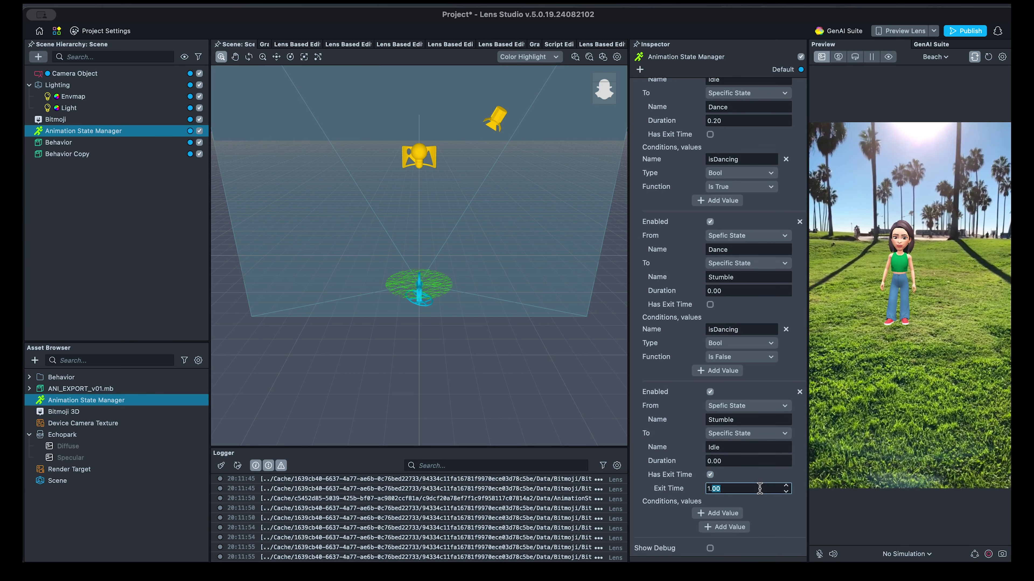
pyautogui.click(745, 464)
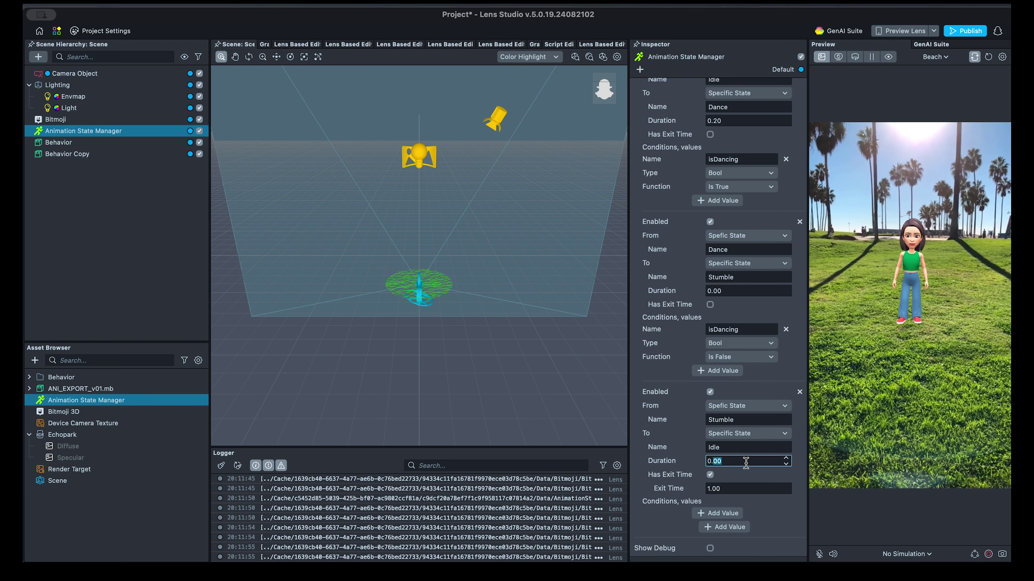
pyautogui.scroll(1, 746, 463)
pyautogui.click(743, 489)
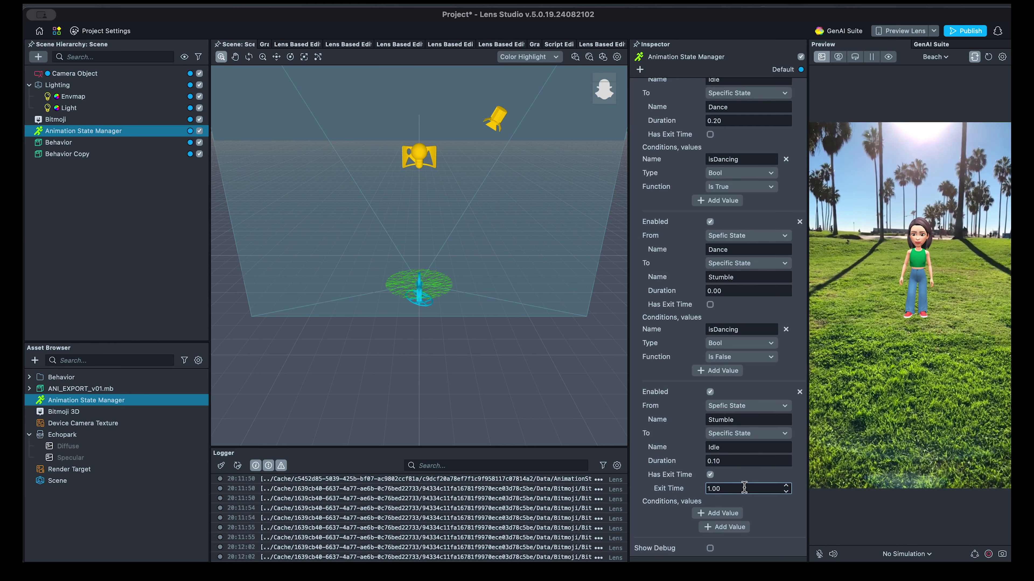
pyautogui.press('BackSpace')
pyautogui.press('BackSpace')
pyautogui.press('BackSpace')
pyautogui.press('BackSpace')
pyautogui.write('0.8')
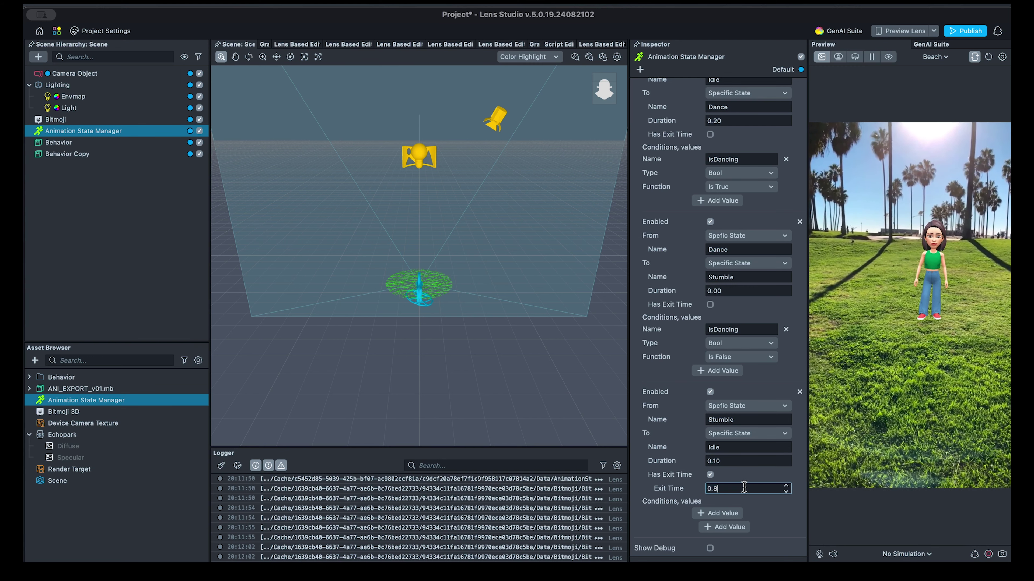
pyautogui.press('Return')
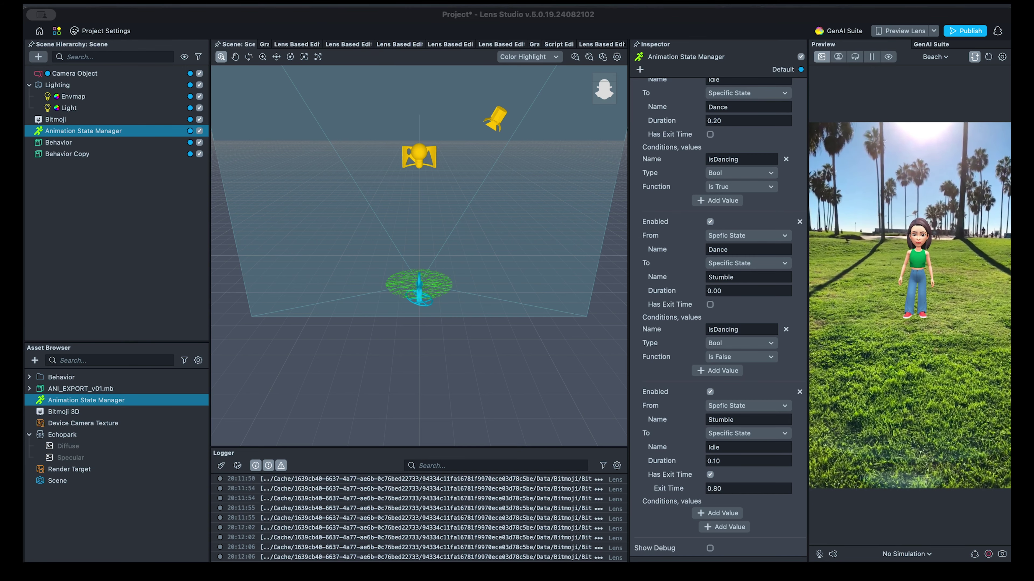
# Step: Scroll the Inspector between the Parameters section and the transitions list
pyautogui.scroll(15, 716, 285)
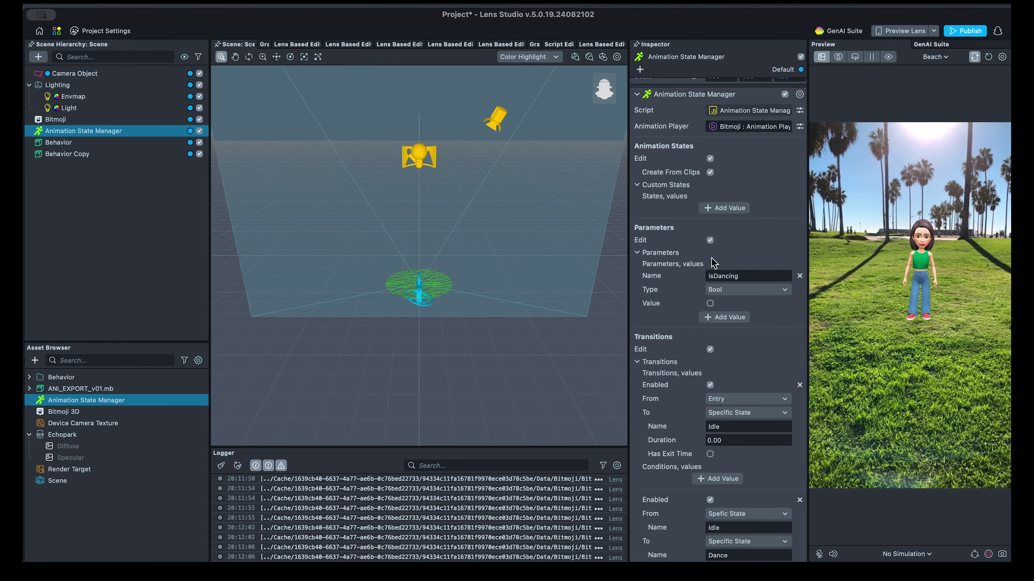
pyautogui.scroll(-10, 740, 306)
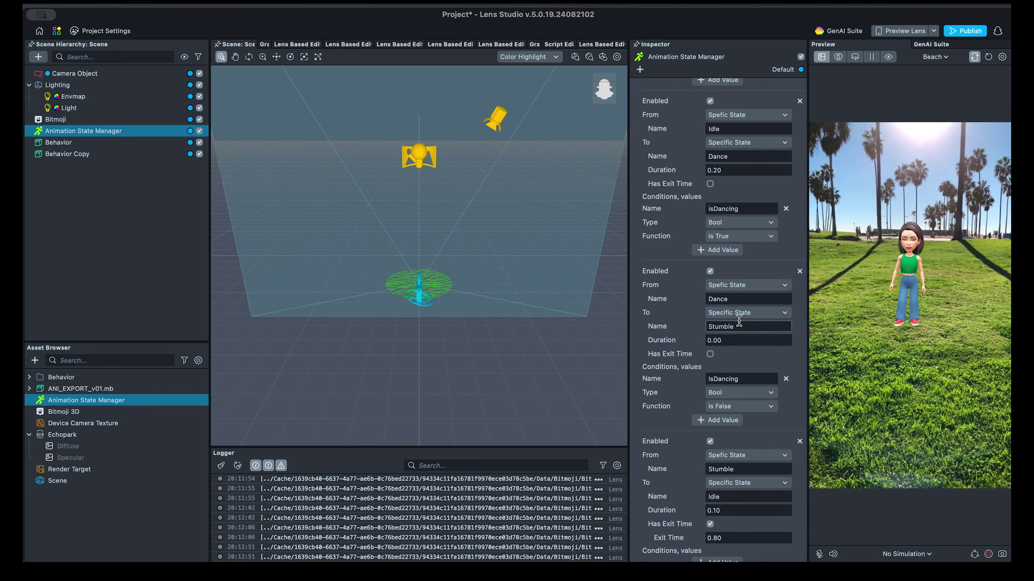
pyautogui.scroll(12, 739, 321)
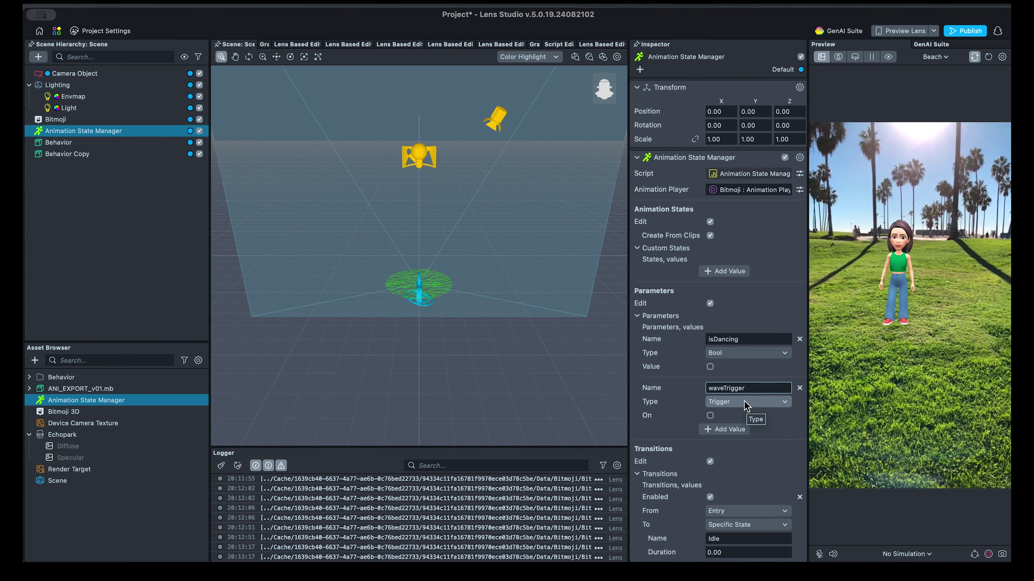
pyautogui.scroll(-15, 730, 401)
pyautogui.scroll(7, 728, 511)
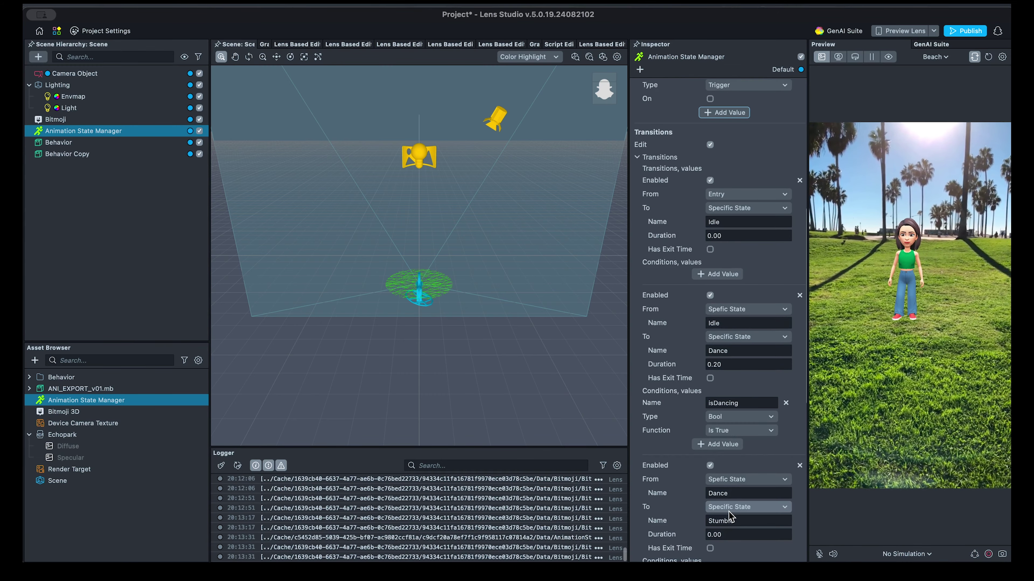
pyautogui.scroll(-8, 729, 513)
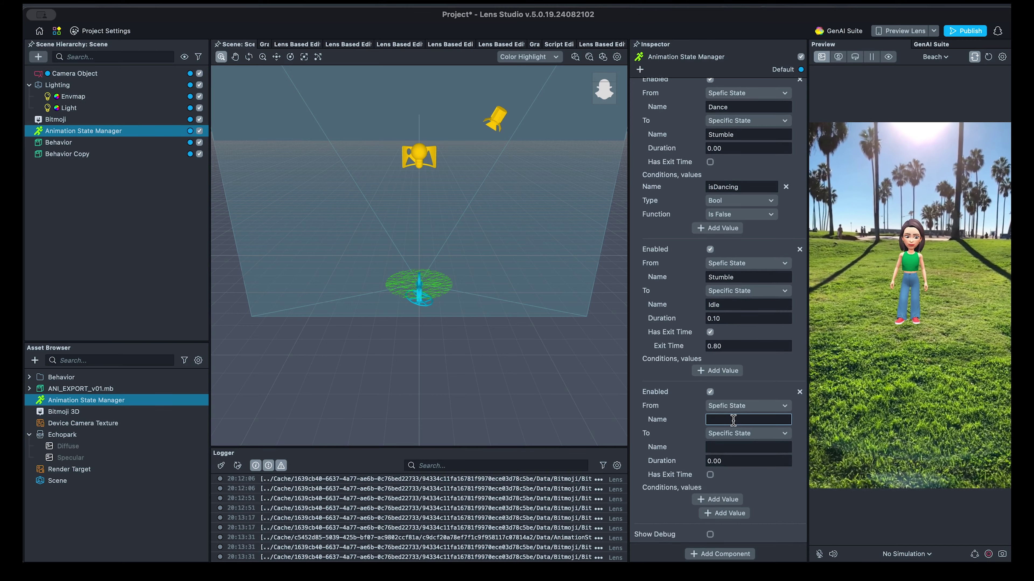
# Step: Point the transition at Wave with 0.10 duration and a waveTrigger trigger condition
pyautogui.press('Tab')
pyautogui.write('Wave')
pyautogui.click(741, 460)
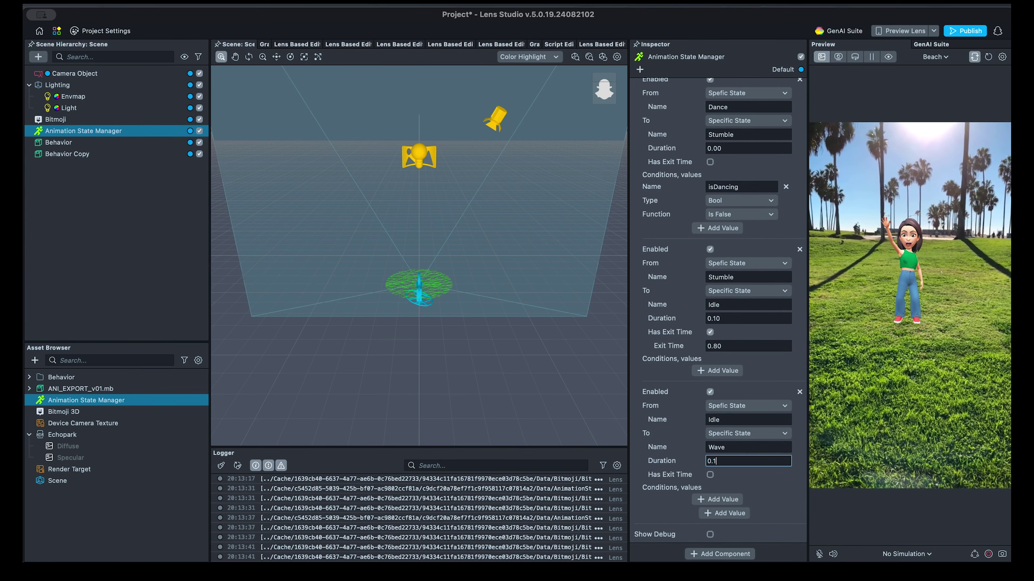
pyautogui.press('Return')
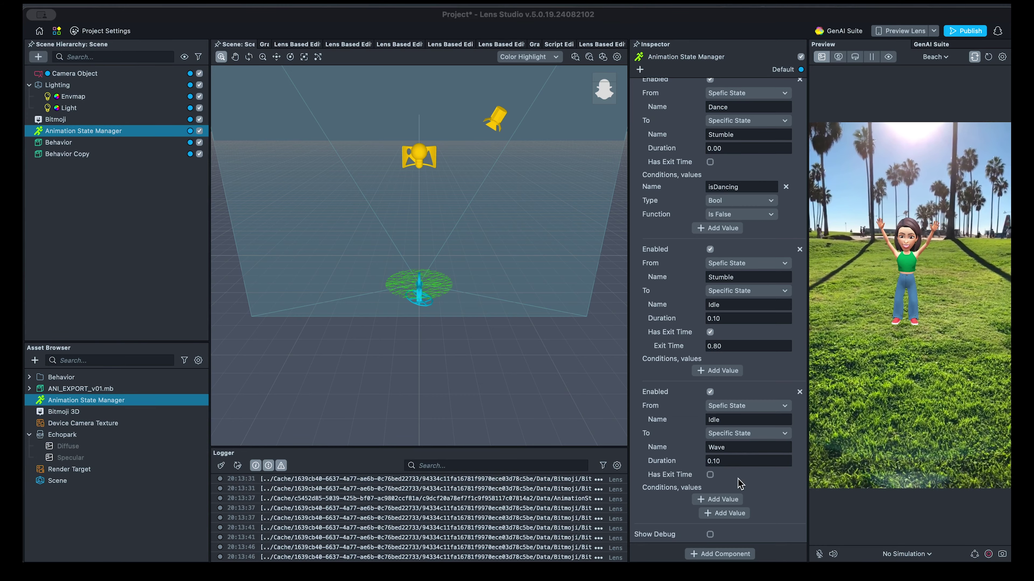
pyautogui.click(719, 500)
pyautogui.write('waveTrigger')
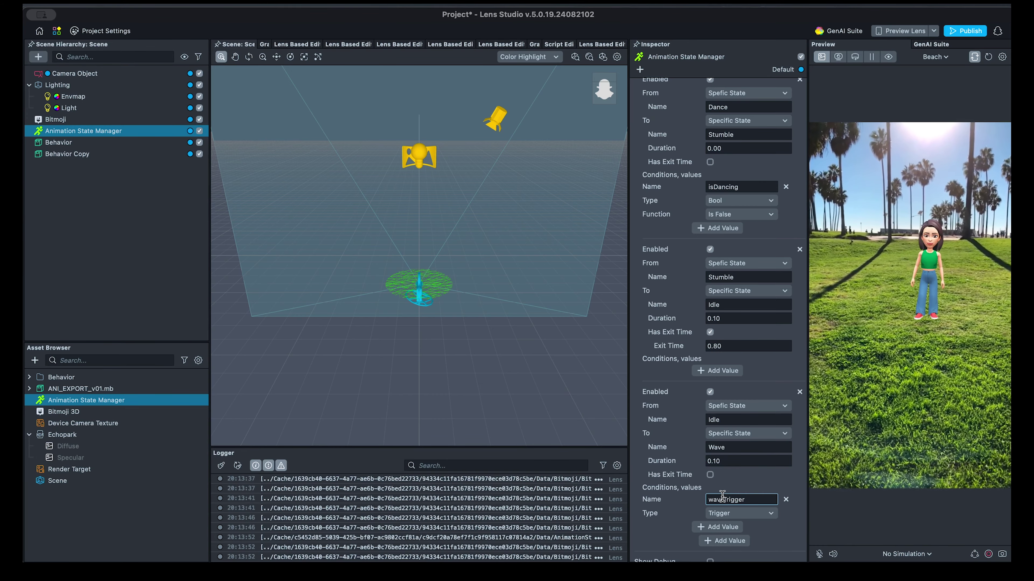
pyautogui.scroll(-2, 728, 502)
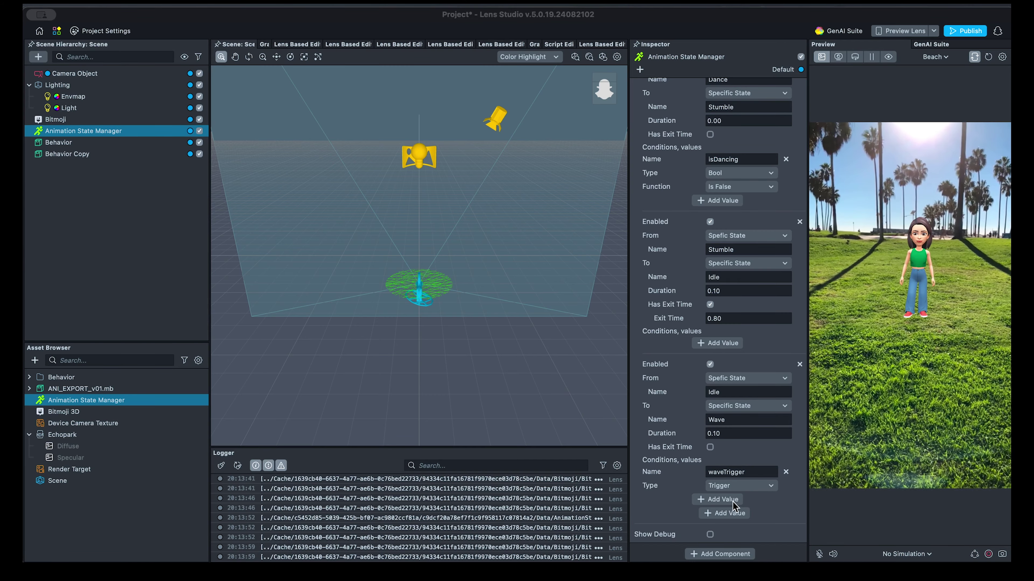
# Step: Add a Wave-to-Idle transition with 0.15 duration and Has Exit Time enabled
pyautogui.click(729, 512)
pyautogui.scroll(-5, 732, 468)
pyautogui.click(736, 420)
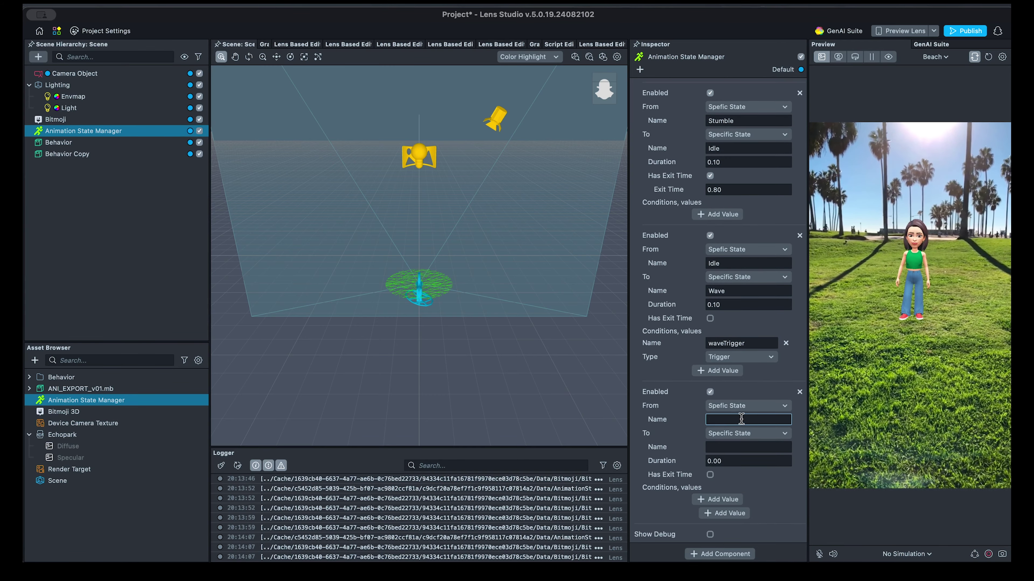
pyautogui.write('Wave')
pyautogui.click(741, 447)
pyautogui.write('Idle')
pyautogui.click(739, 461)
pyautogui.write('0.15')
pyautogui.click(710, 475)
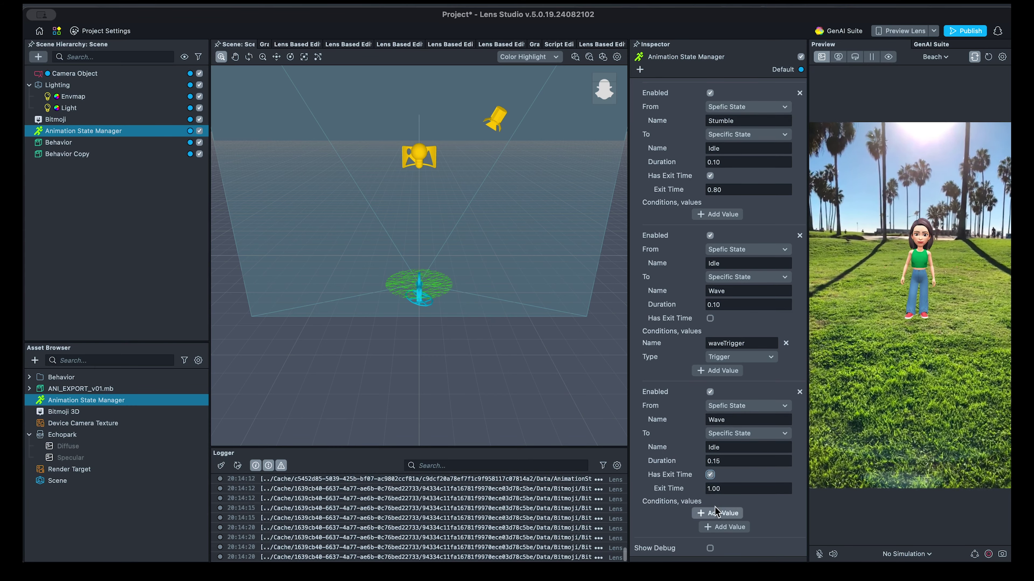
# Step: Duplicate Behavior Copy to fire on Looking At, Camera Object toward the Bitmoji, angle 30
pyautogui.click(116, 154)
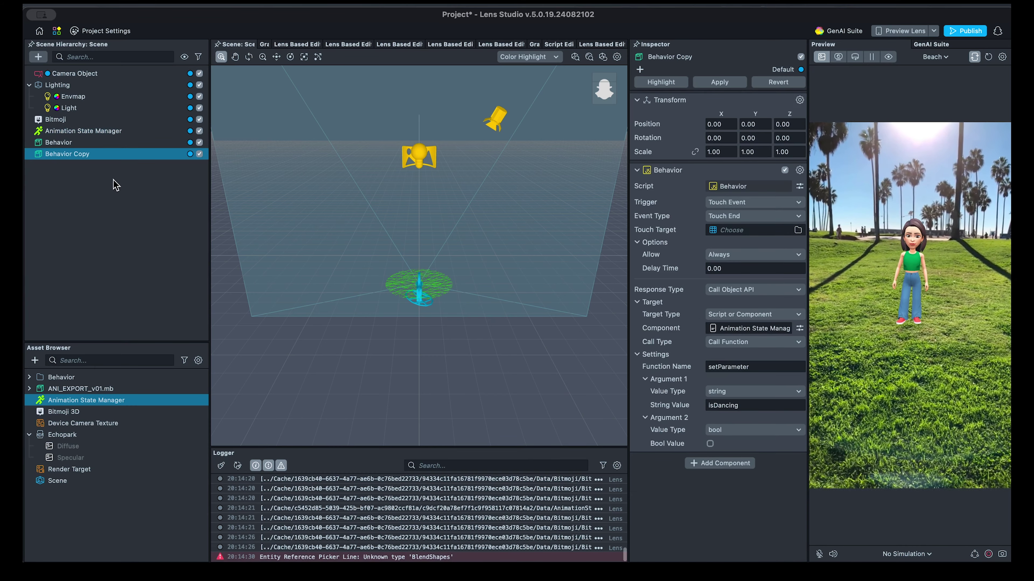
pyautogui.press('super+d')
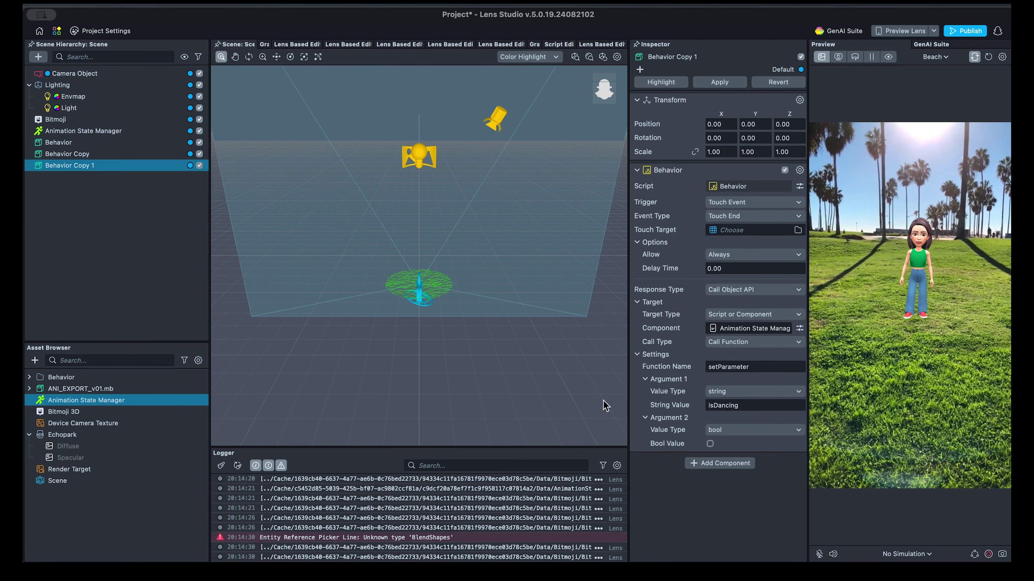
pyautogui.click(740, 202)
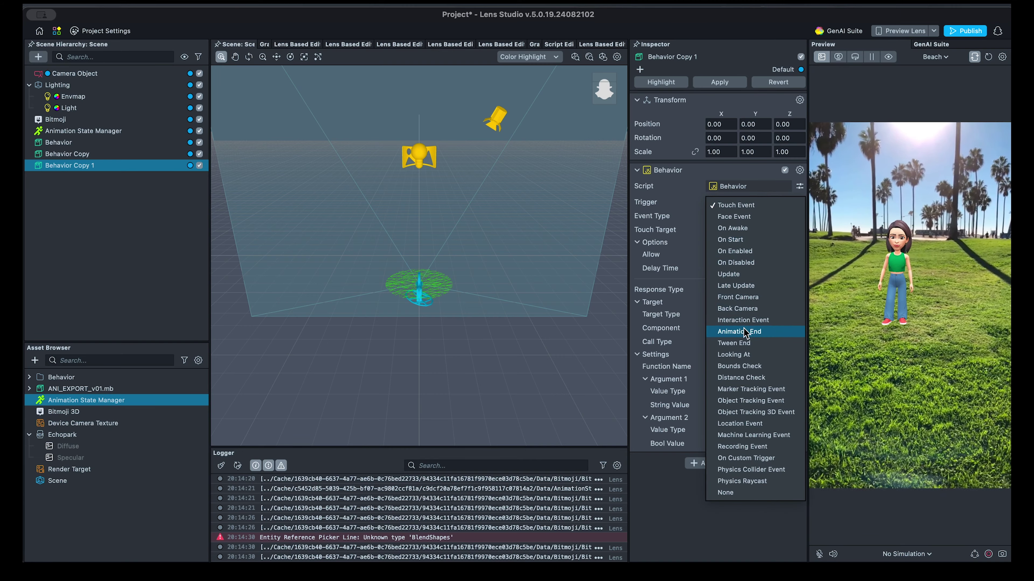
pyautogui.click(748, 354)
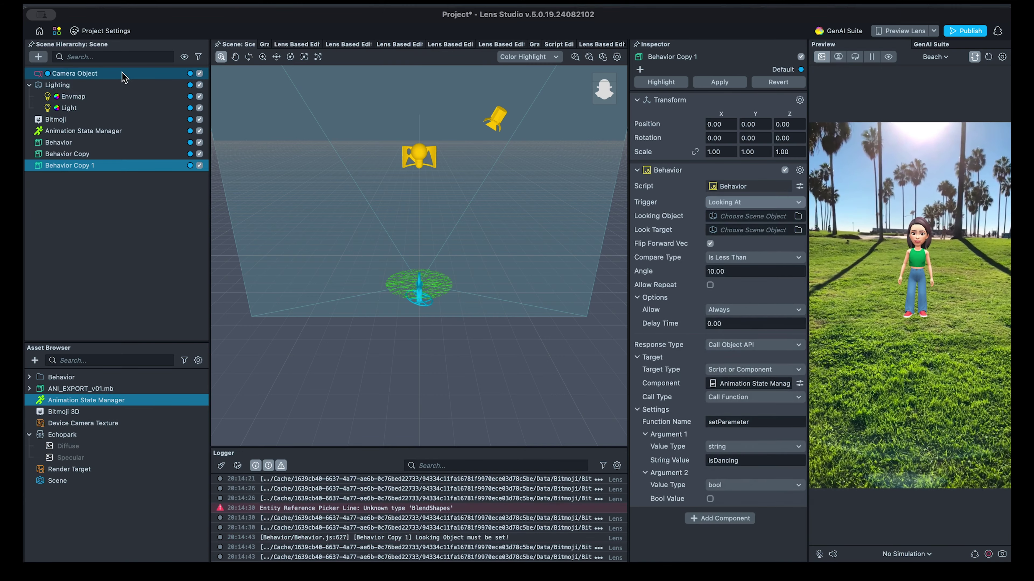
pyautogui.moveTo(73, 74); pyautogui.dragTo(775, 219)
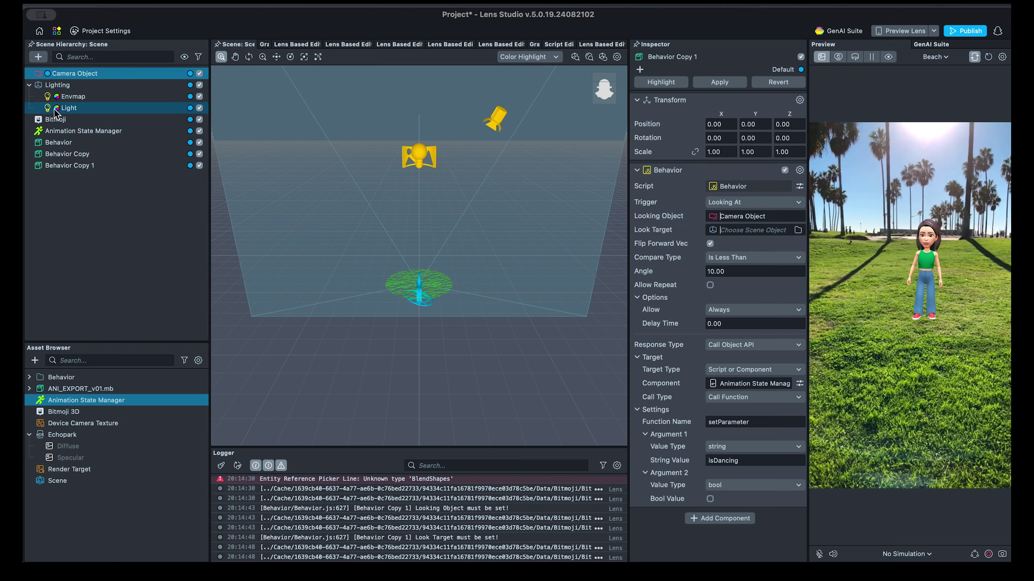
pyautogui.moveTo(57, 119); pyautogui.dragTo(752, 227)
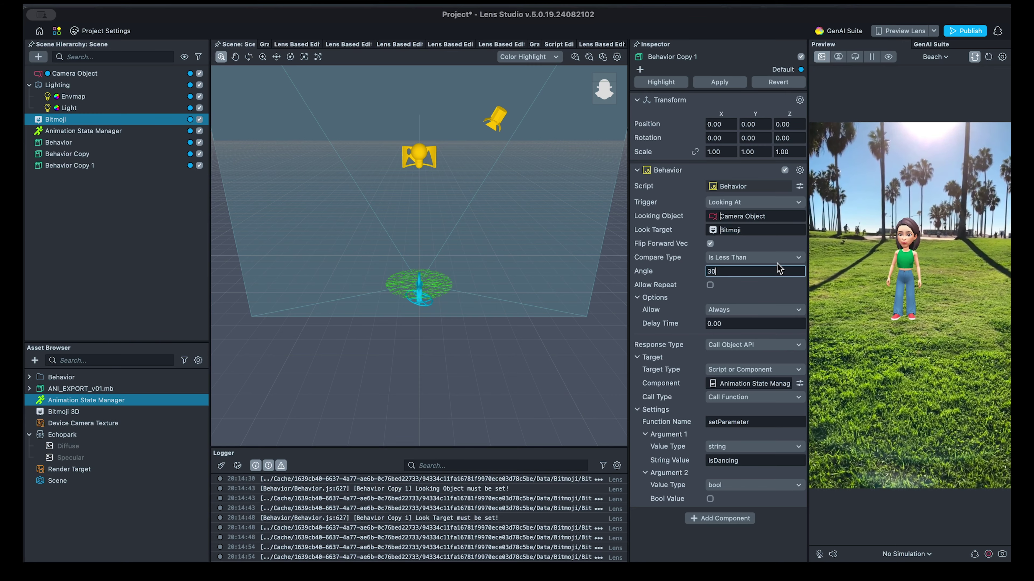
pyautogui.press('Return')
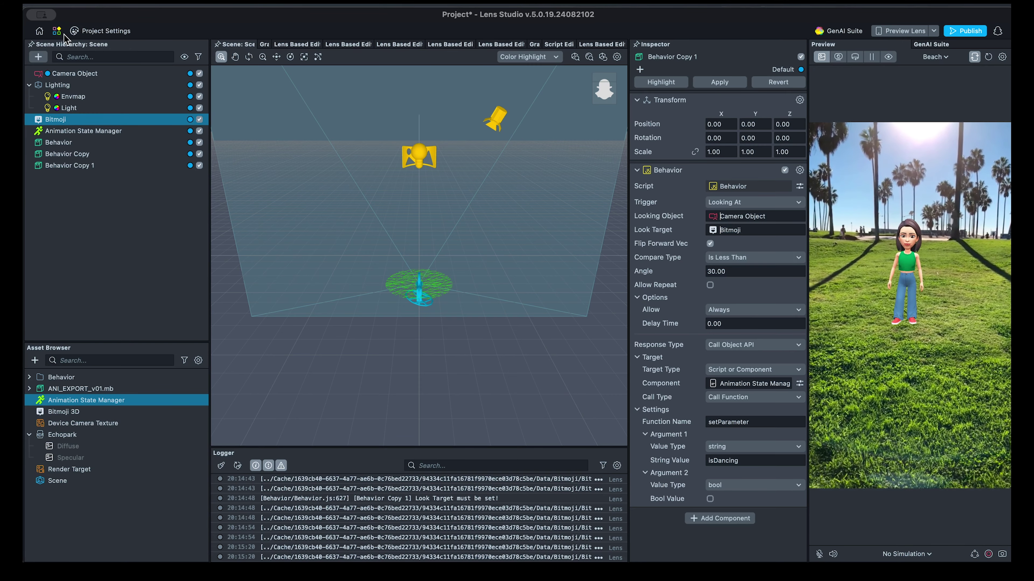
pyautogui.click(61, 32)
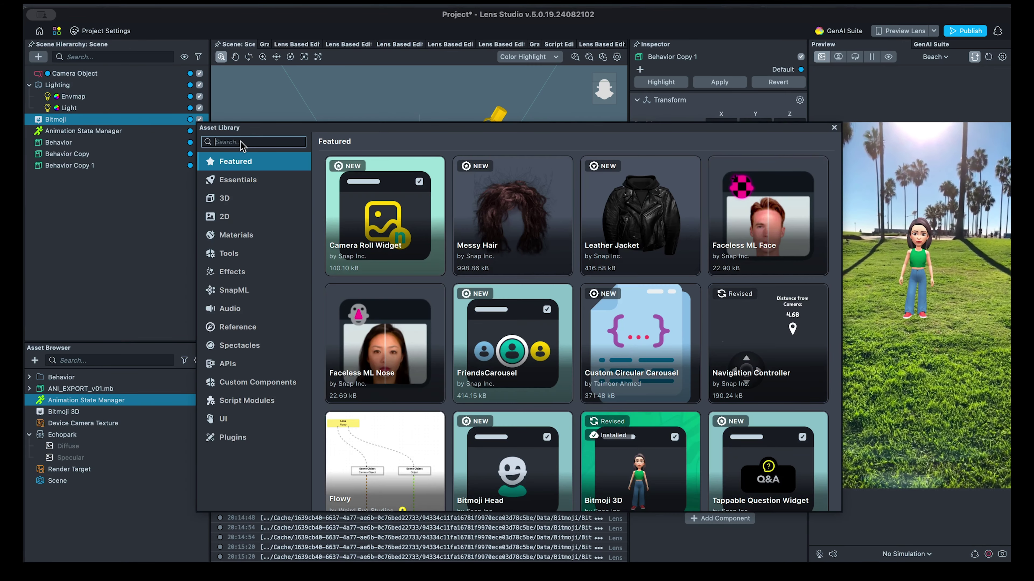
# Step: Search 'world' in the Asset Library and add the World Object Controller to the scene
pyautogui.write('world object controller')
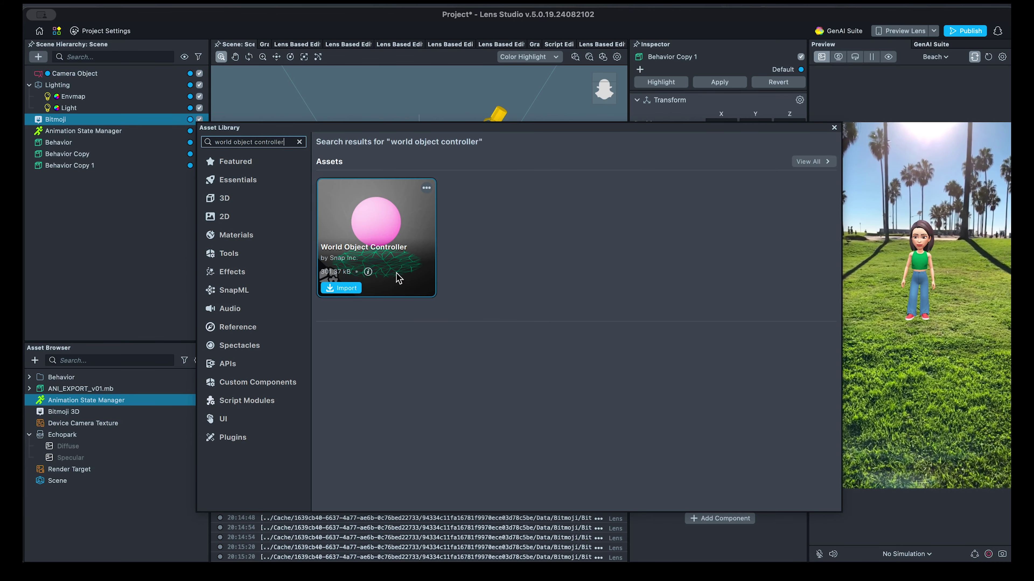
pyautogui.click(336, 288)
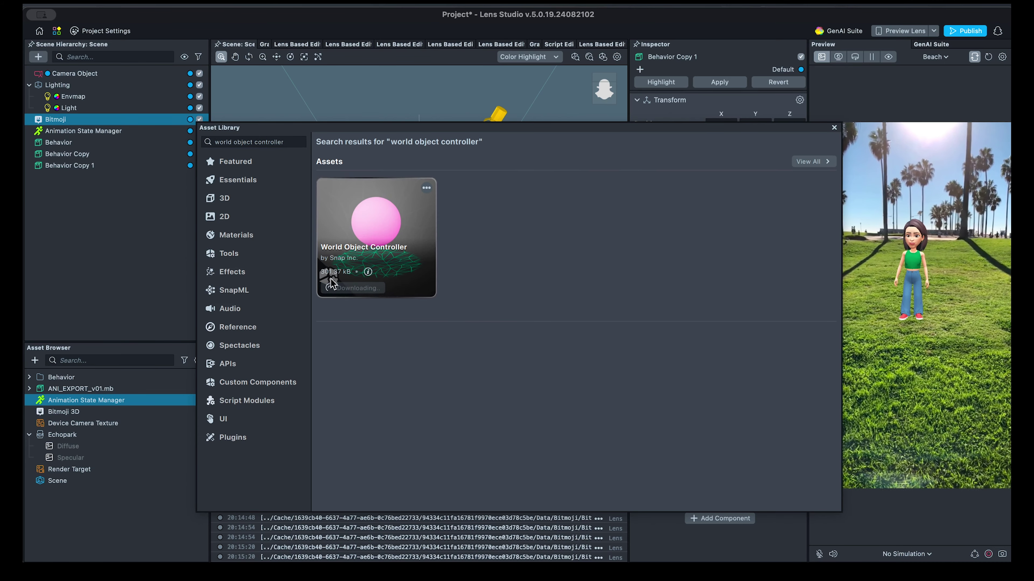
pyautogui.click(833, 128)
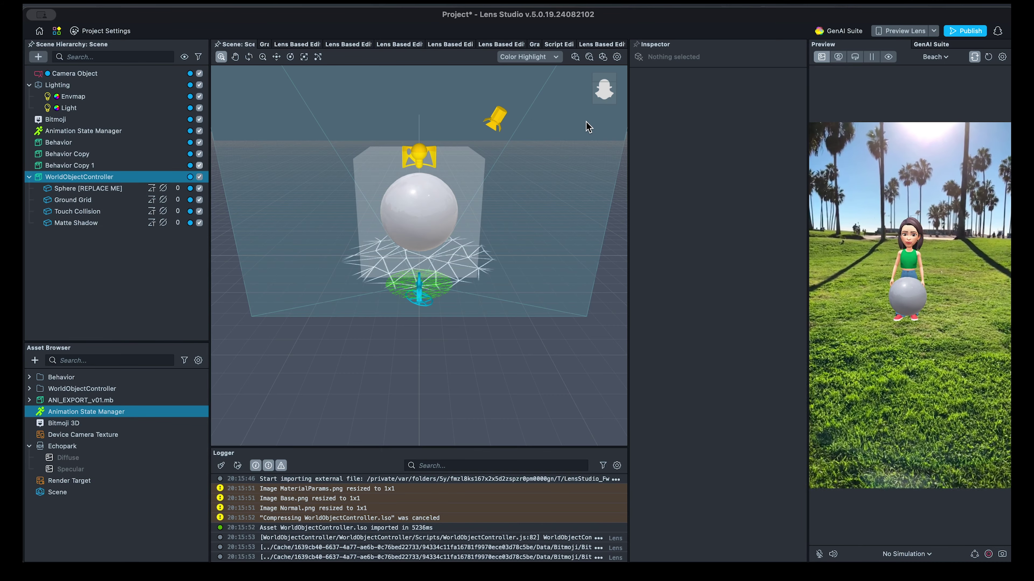
# Step: Move the Bitmoji under WorldObjectController, delete the placeholder Sphere, and check the light's shadows
pyautogui.moveTo(73, 119); pyautogui.dragTo(82, 177)
pyautogui.rightClick(102, 177)
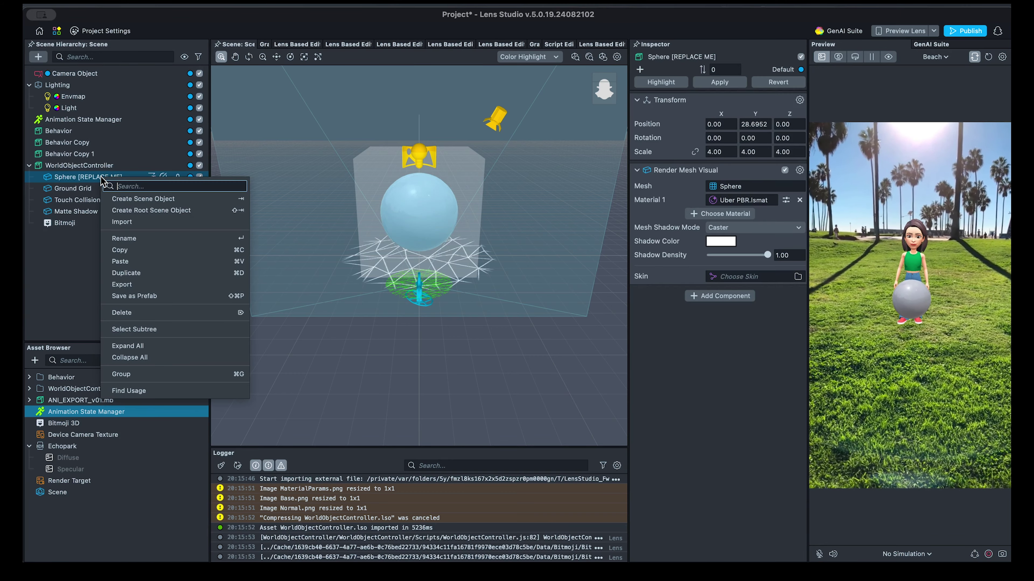
pyautogui.click(150, 317)
pyautogui.moveTo(69, 212); pyautogui.dragTo(87, 176)
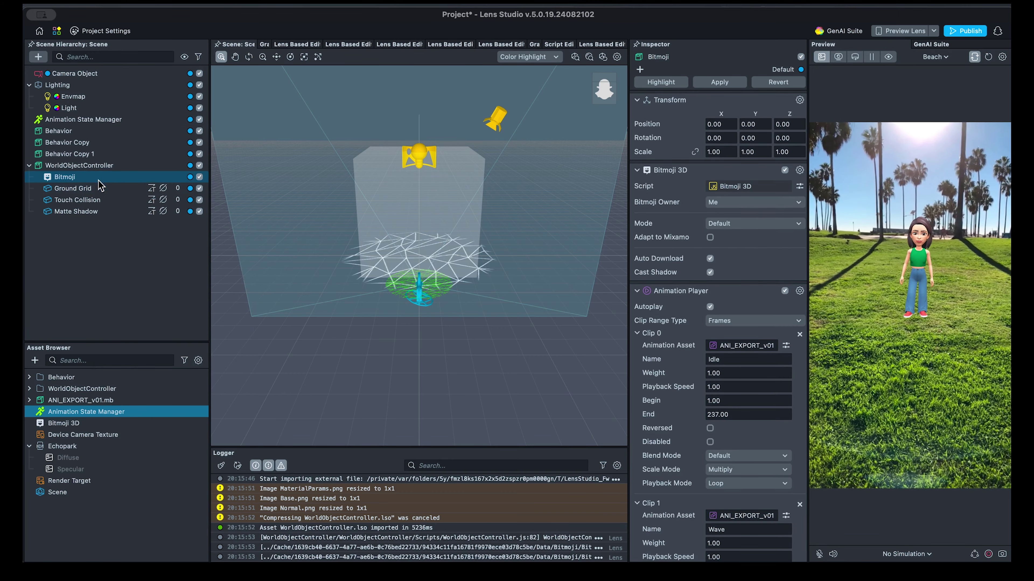
pyautogui.click(69, 108)
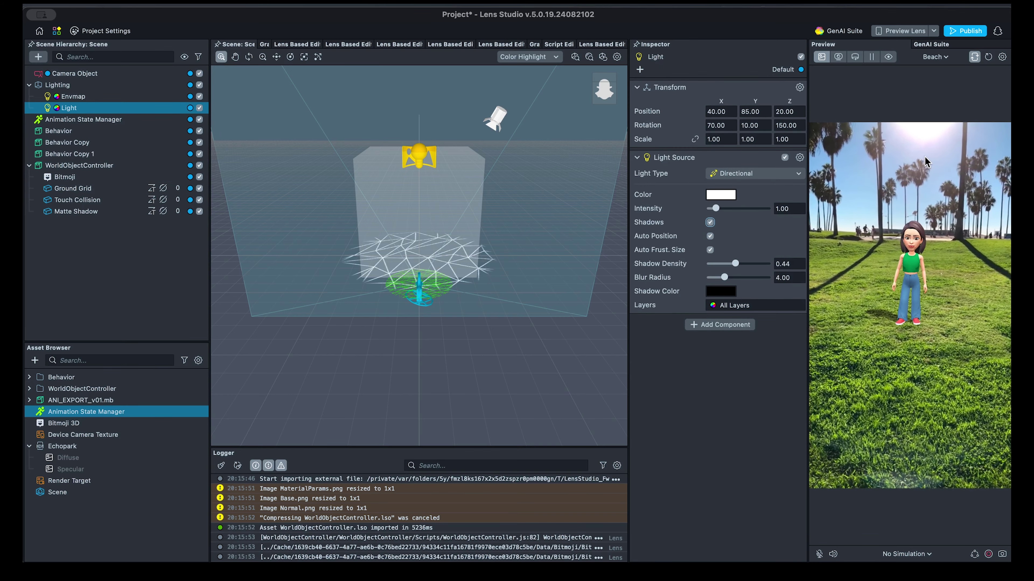
pyautogui.click(505, 258)
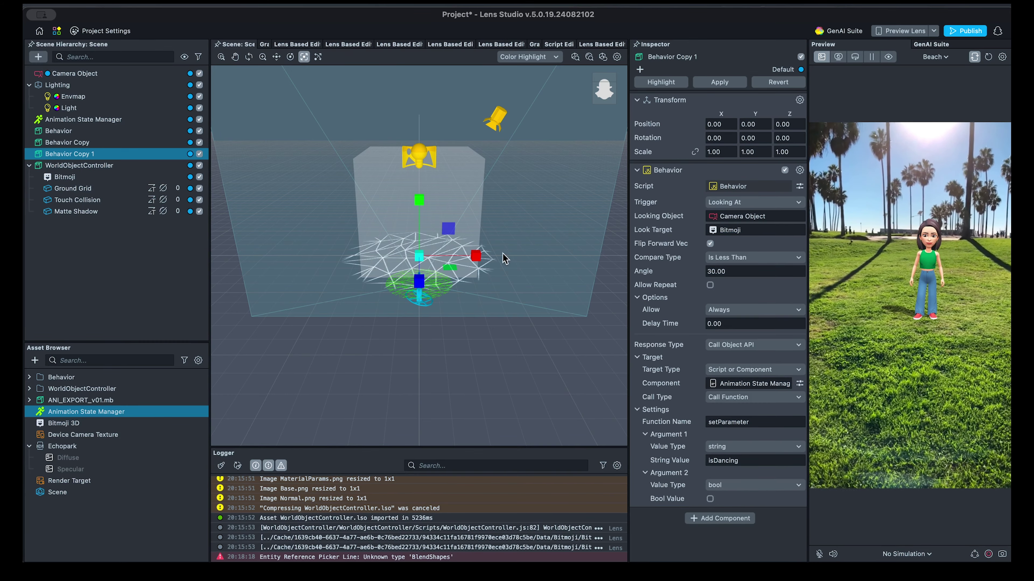
# Step: Change Behavior Copy 1 to call setTrigger with 'waveTrigger' and Argument 2 type None
pyautogui.doubleClick(759, 422)
pyautogui.write('setTrigger')
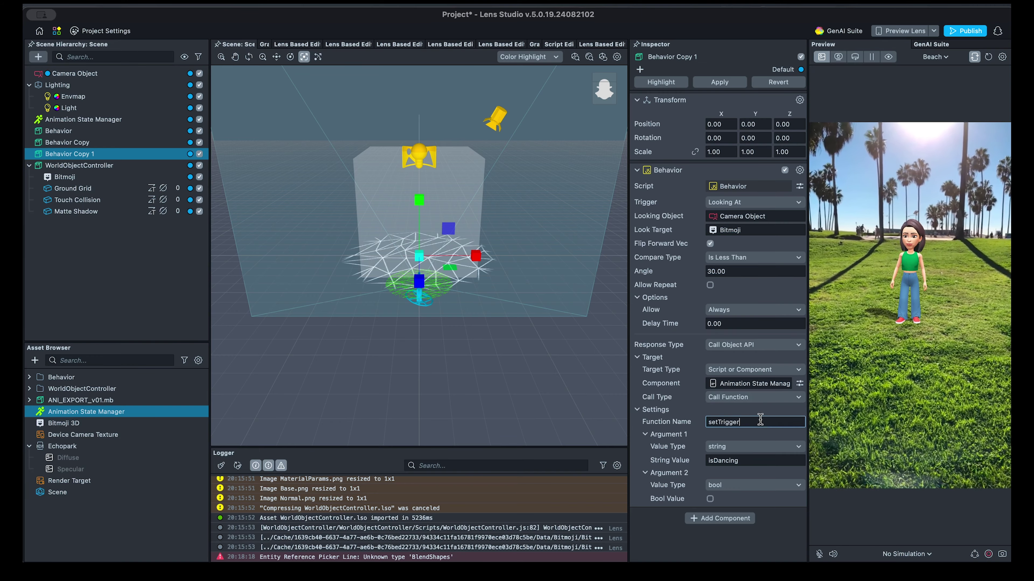
pyautogui.doubleClick(758, 460)
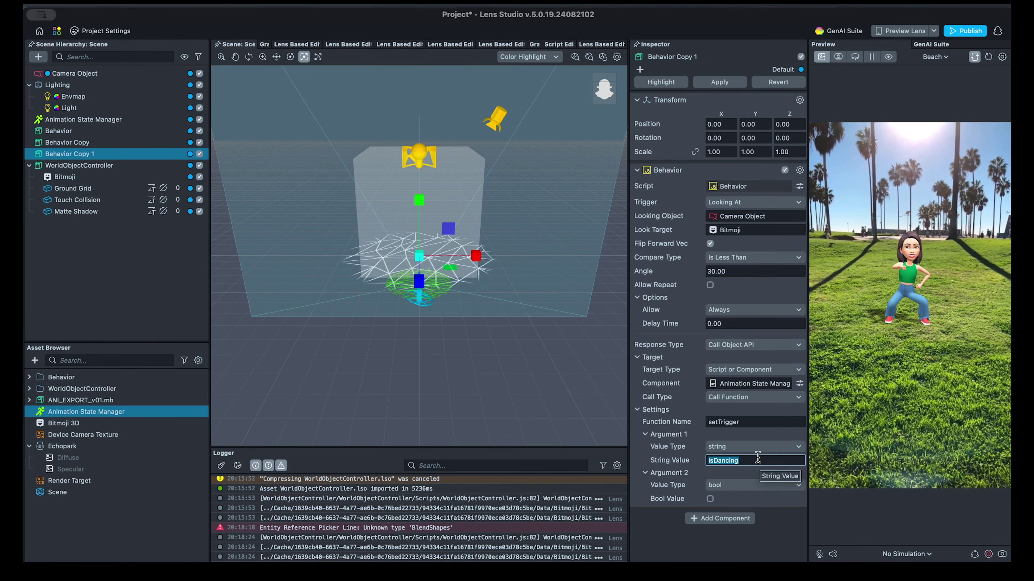
pyautogui.write('waveTrigge')
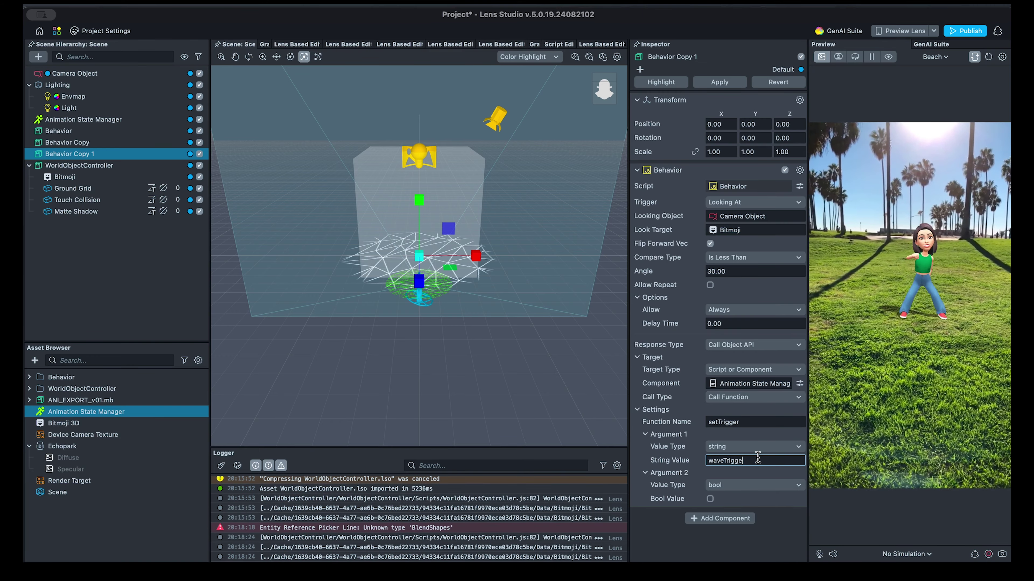
pyautogui.write('r')
pyautogui.press('Return')
pyautogui.click(753, 485)
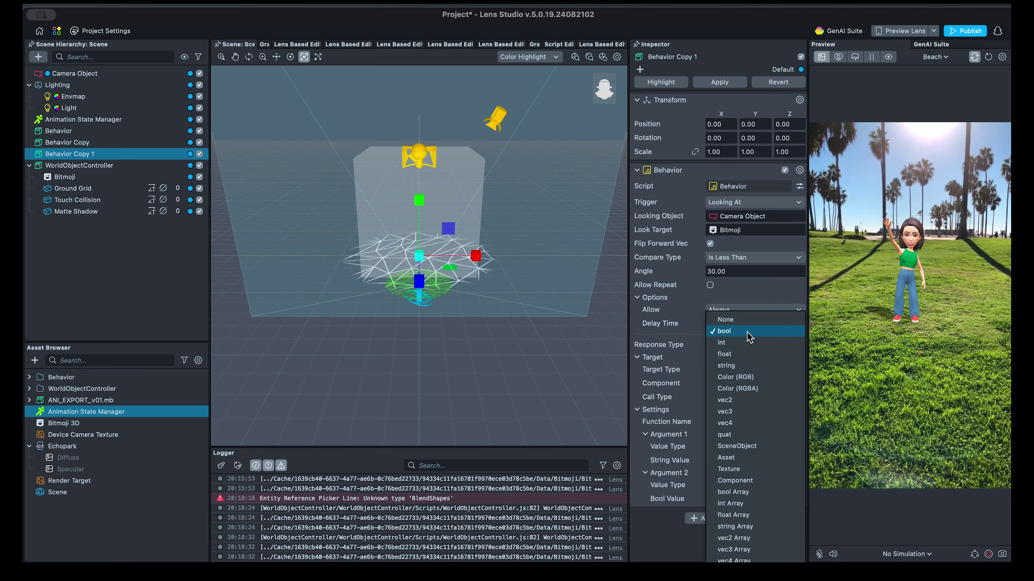
pyautogui.click(732, 319)
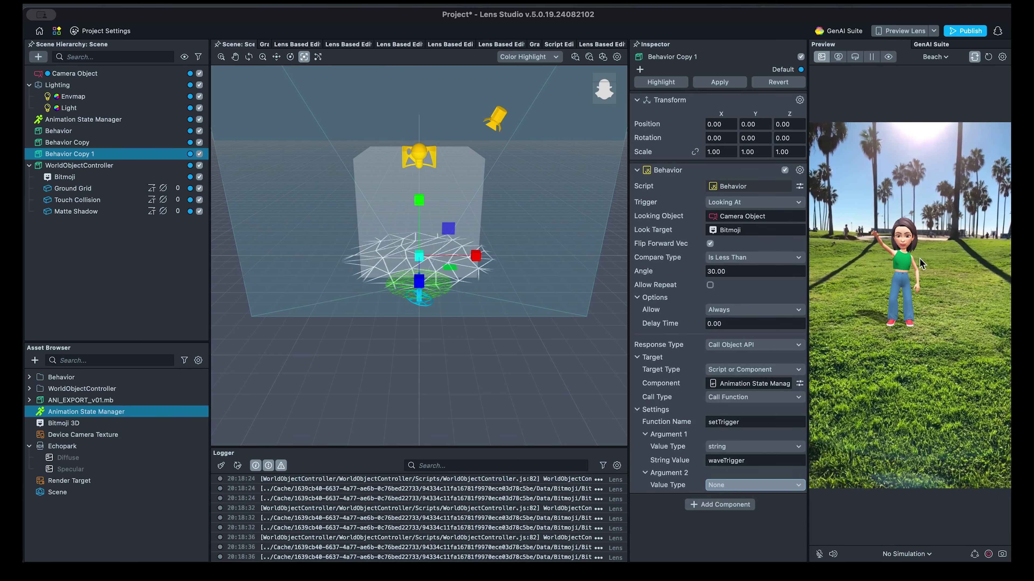
# Step: Switch the preview to the 3D Sunlit Room and orbit to see the avatar on the floor
pyautogui.click(855, 56)
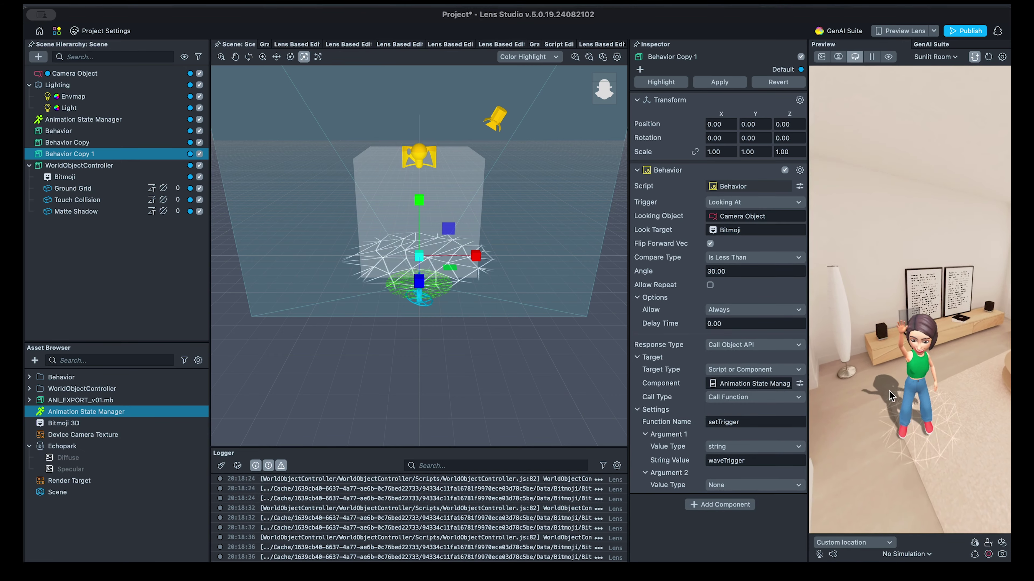
pyautogui.moveTo(889, 390); pyautogui.dragTo(971, 379)
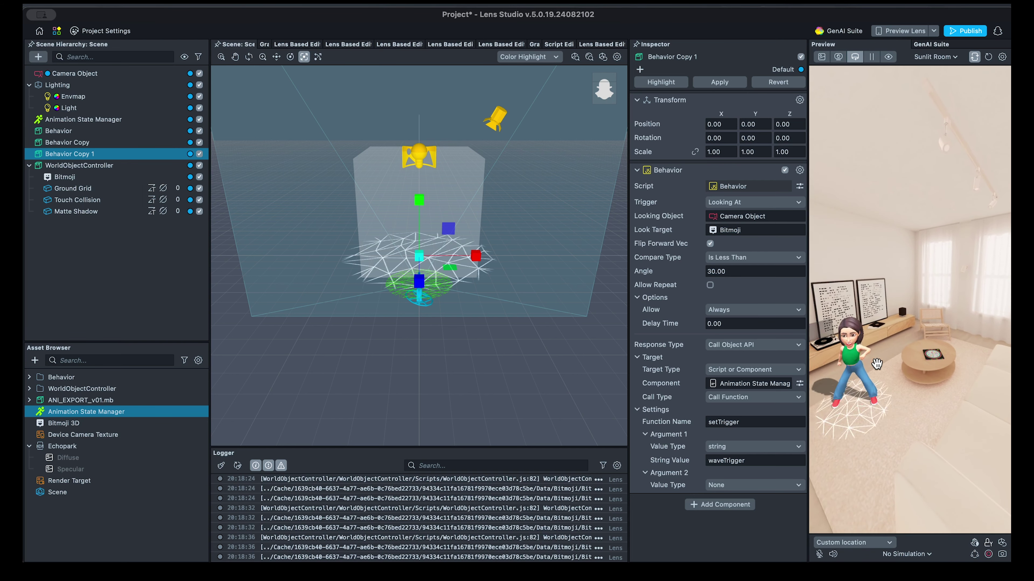